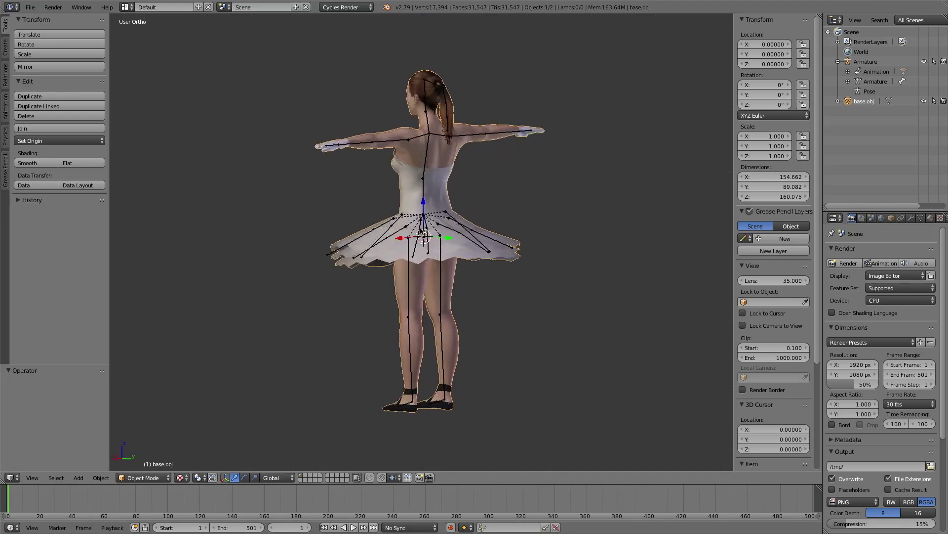
Parent the ballerina mesh base.obj to its armature using Armature Deform With Automatic Weights.
key(KP_1)
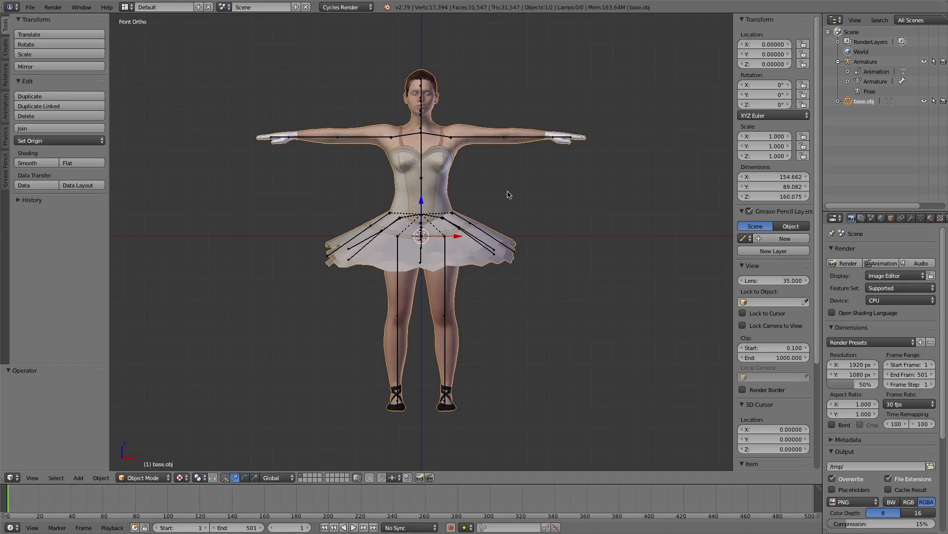
shift+right_click(484, 140)
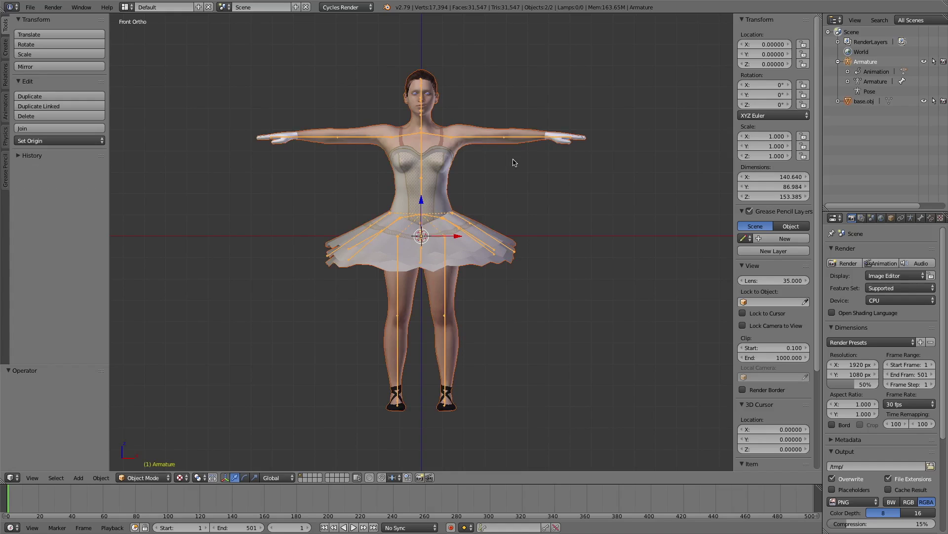
key(ctrl+p)
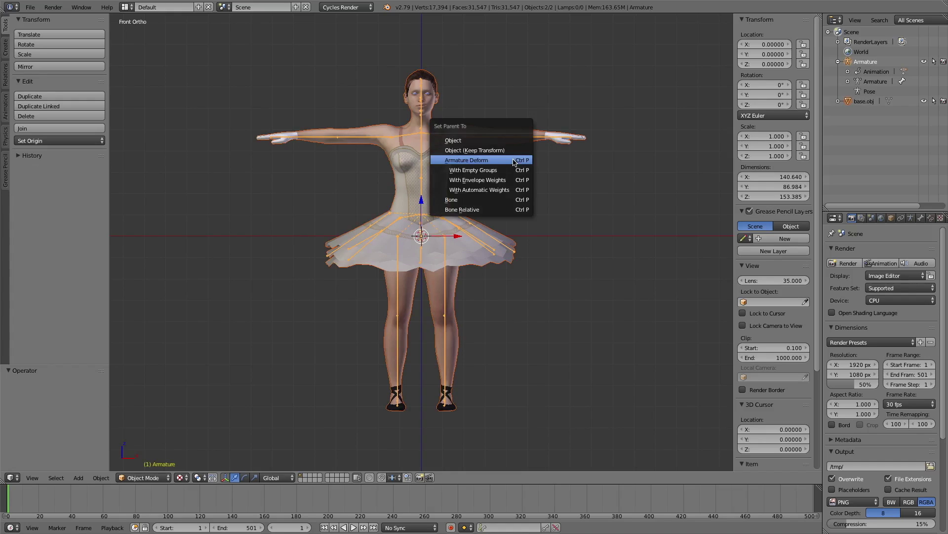
click(494, 192)
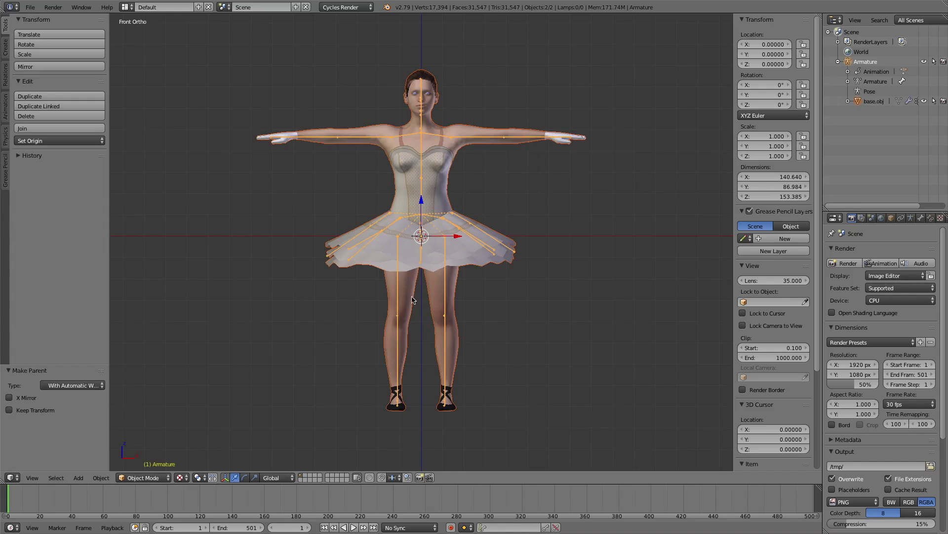
Play the ballet animation with only the armature selected and examine the mesh deformation around the head, hair and skirt from several angles.
click(353, 527)
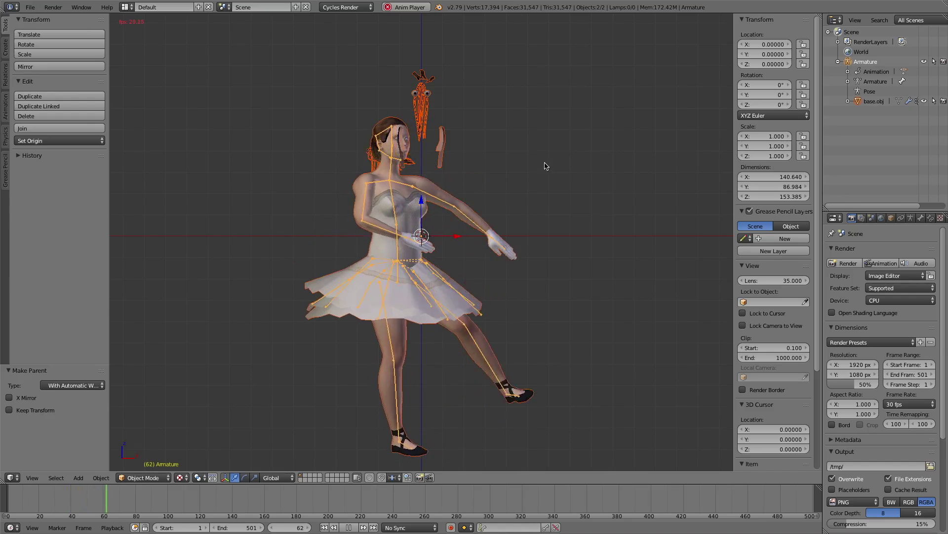
click(868, 63)
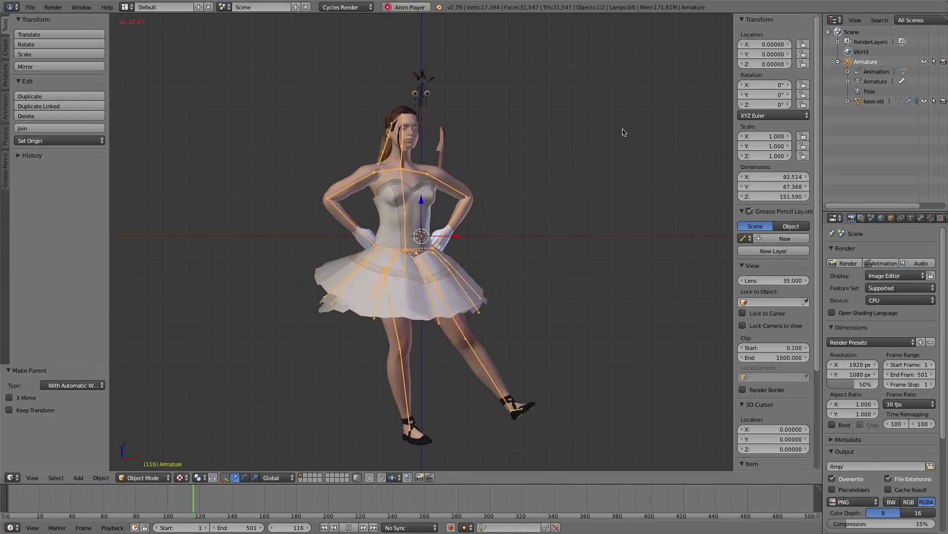
key(KP_5)
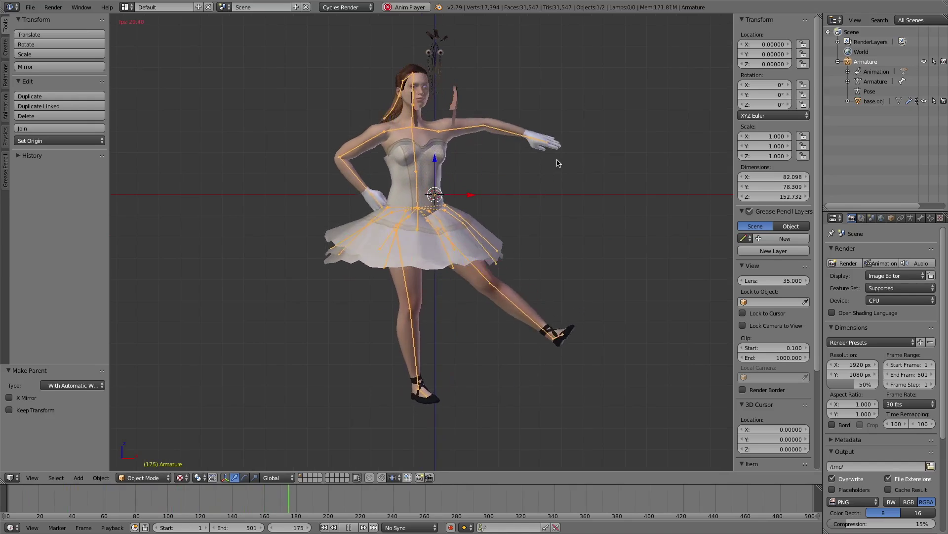
middle_drag(512, 192, 542, 184)
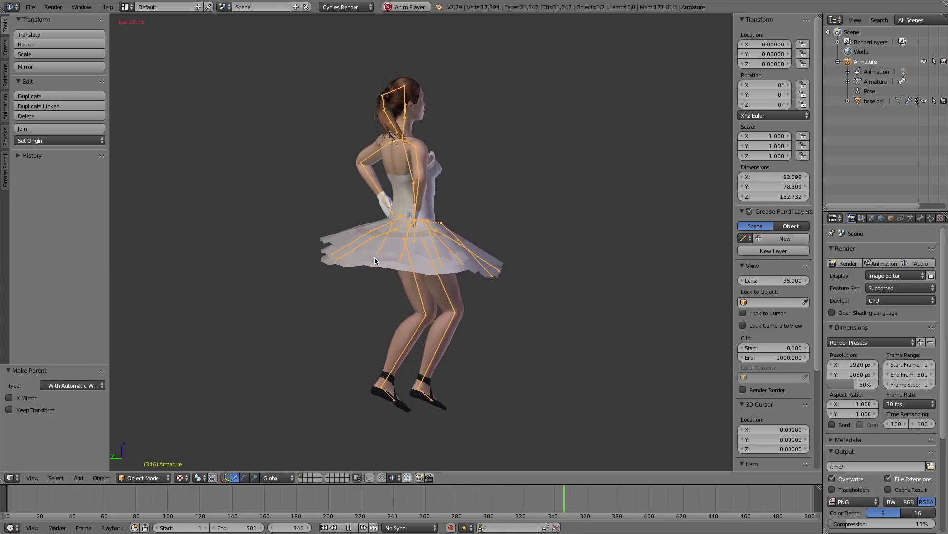
middle_drag(454, 205, 576, 206)
scroll(394, 177, up, 3)
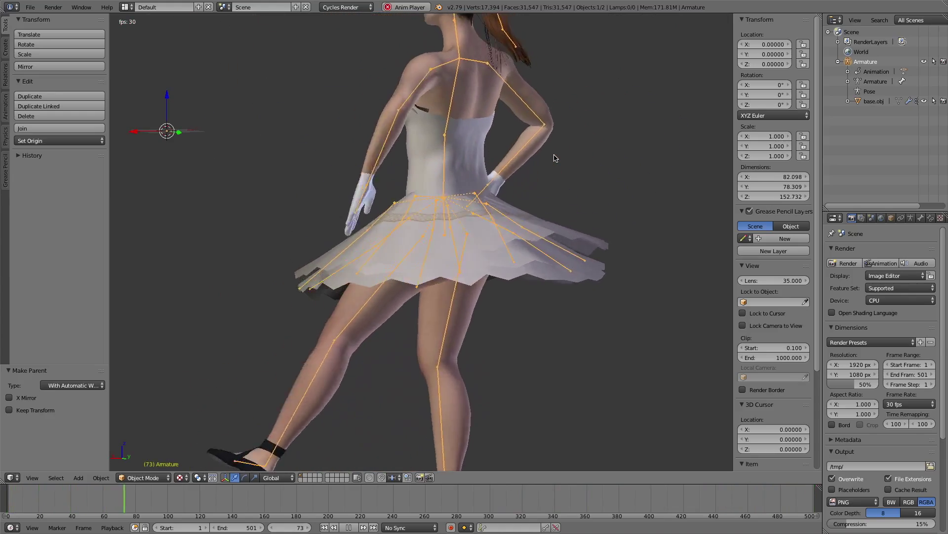
key(KP_1)
scroll(555, 158, down, 4)
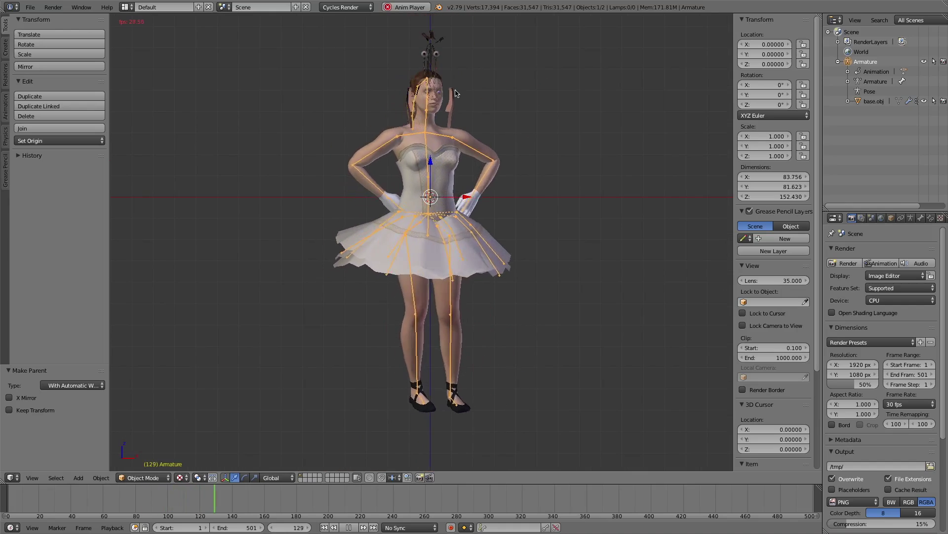
key(alt+a)
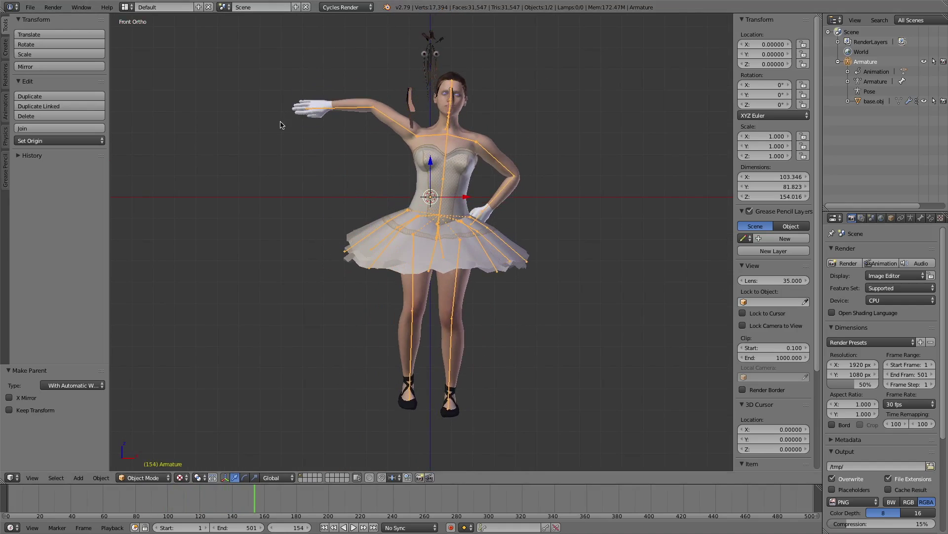
Compute new bone weights for the ballerina mesh and its armature with Voxel Heat Diffuse Skinning.
click(5, 103)
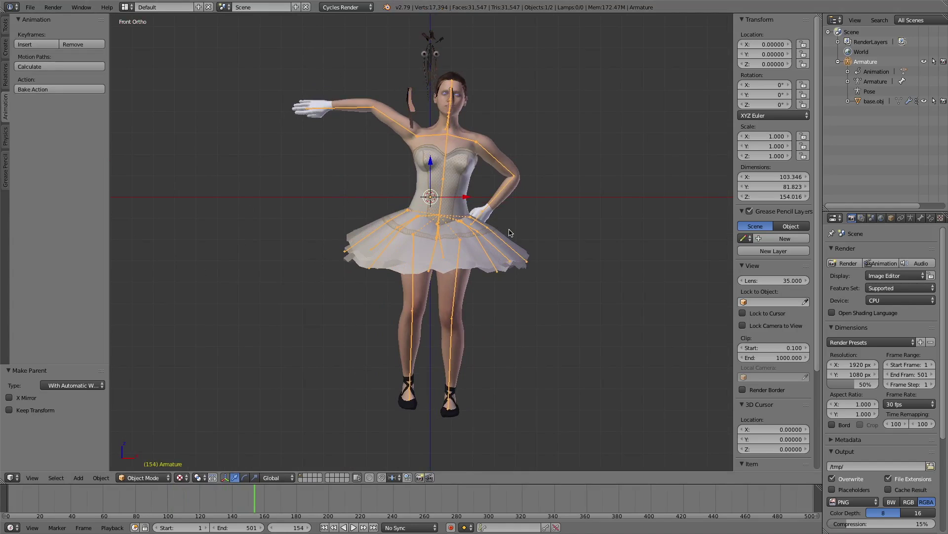
right_click(490, 152)
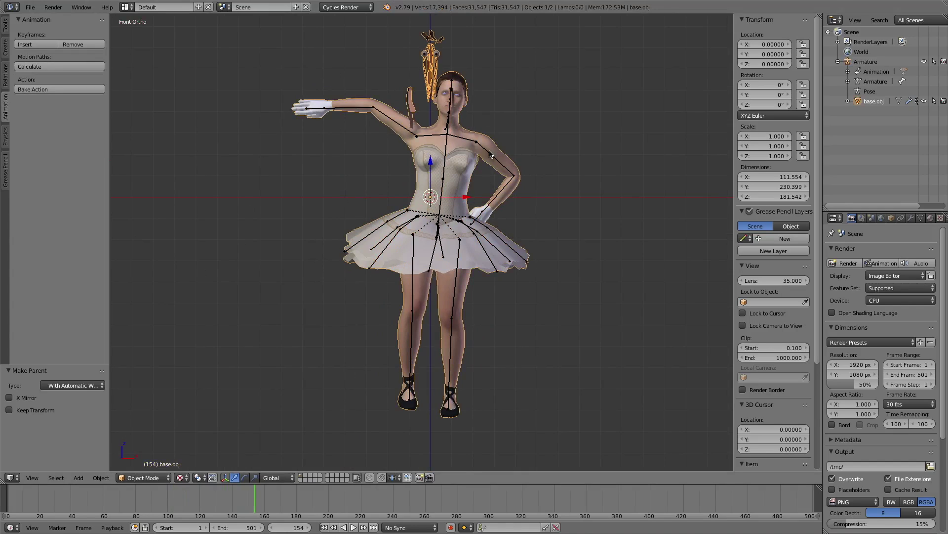
shift+right_click(488, 155)
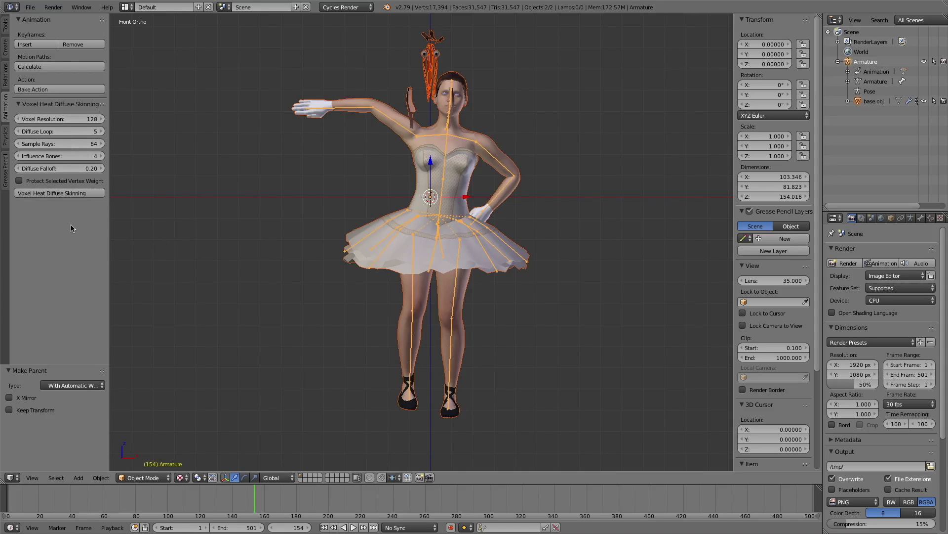
click(55, 196)
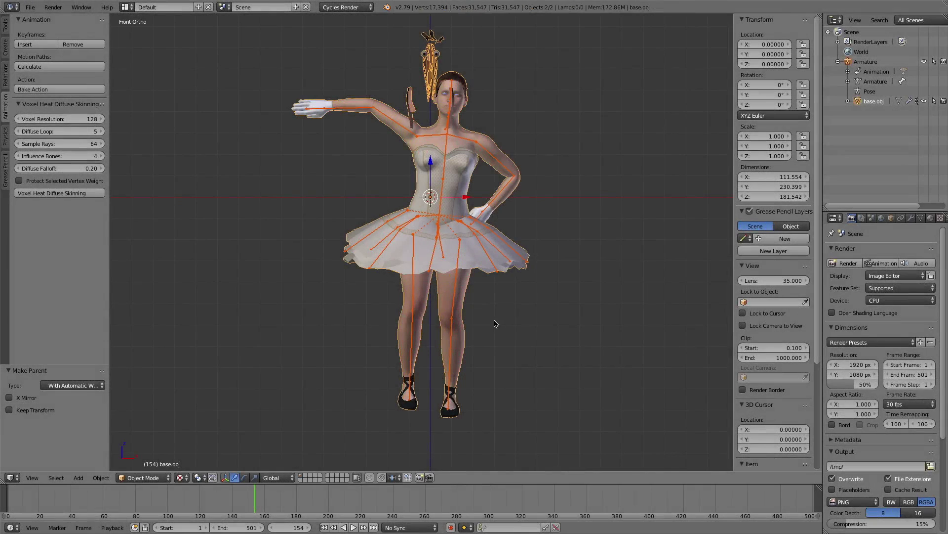
Play the re-skinned ballerina's animation, examine the deformation all around the body, and stop playback.
click(354, 527)
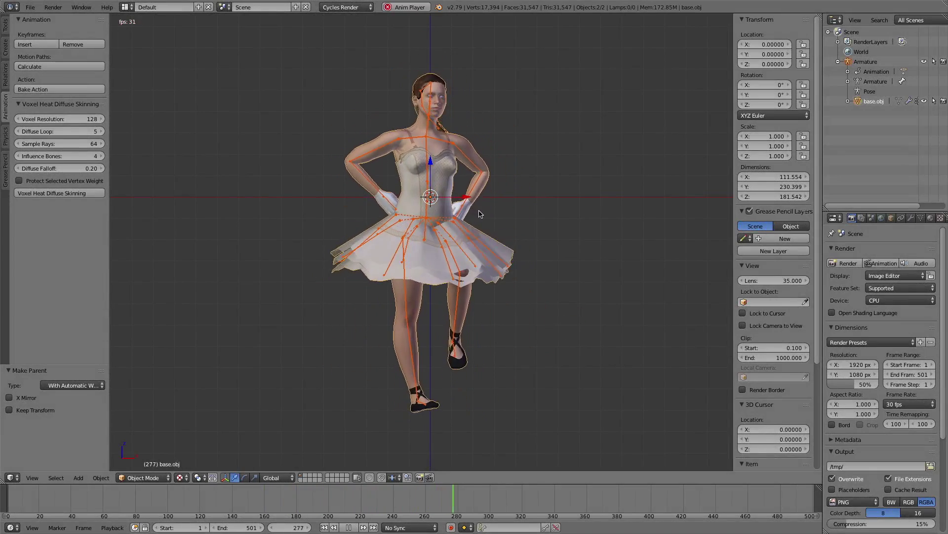
middle_drag(374, 218, 631, 226)
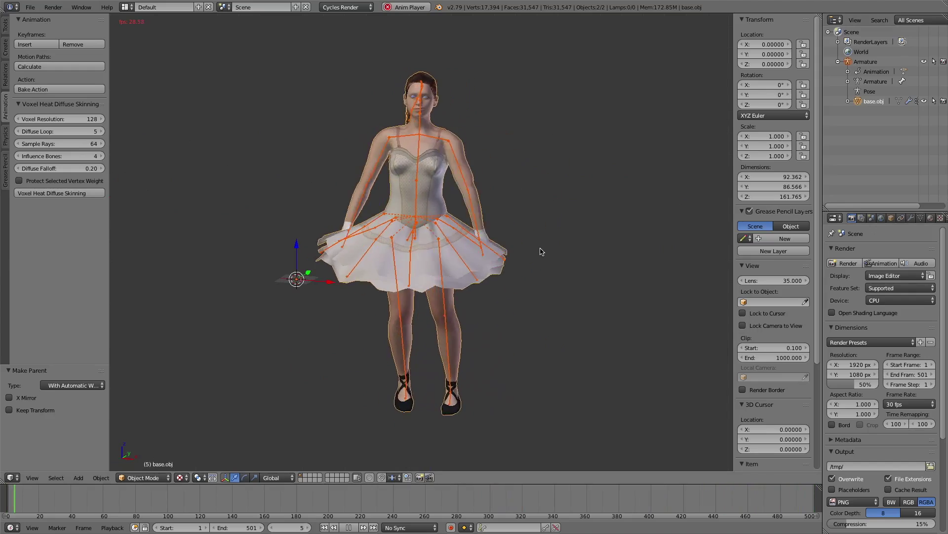
key(KP_1)
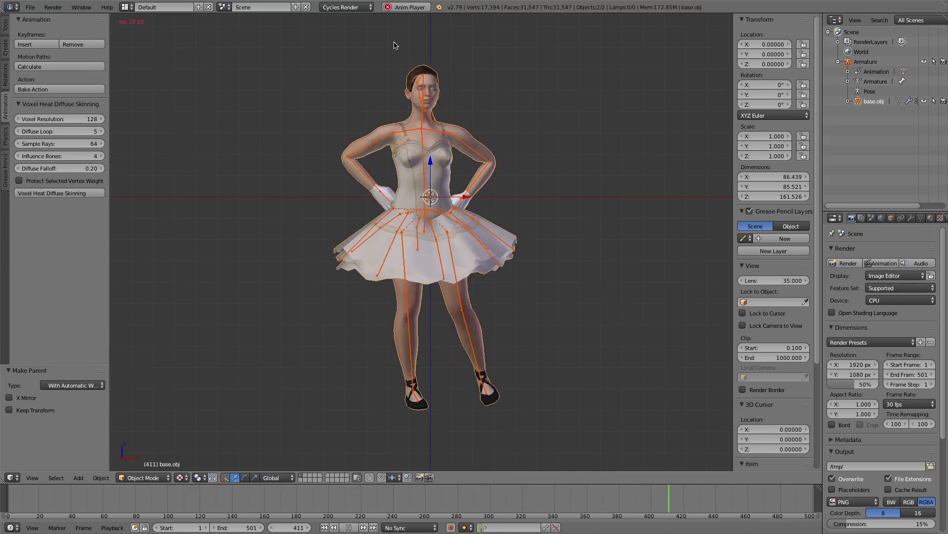
click(388, 8)
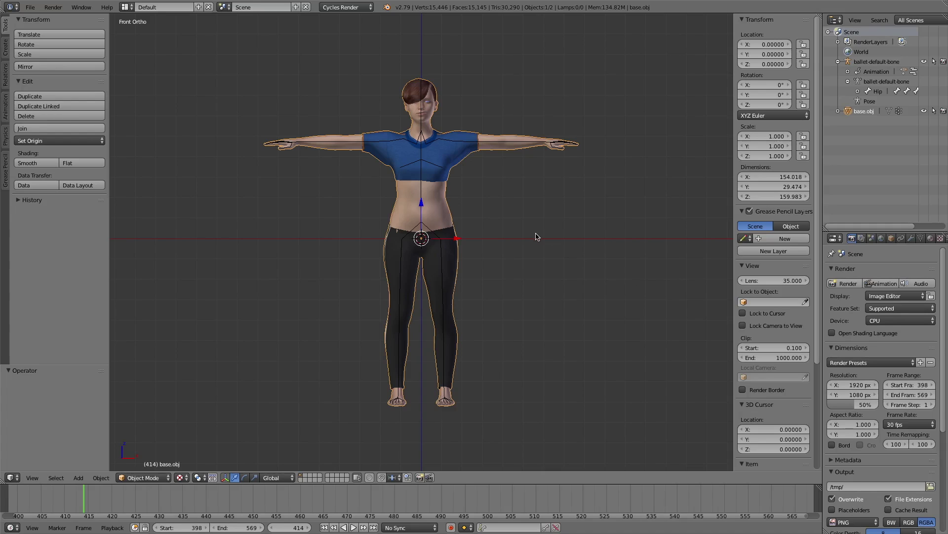
Parent the mesh of the character in the blue shirt to the ballet-default-bone armature With Automatic Weights.
mouse_move(537, 236)
middle_down()
mouse_move(217, 246)
mouse_move(526, 239)
middle_up()
key(KP_1)
shift+right_click(497, 144)
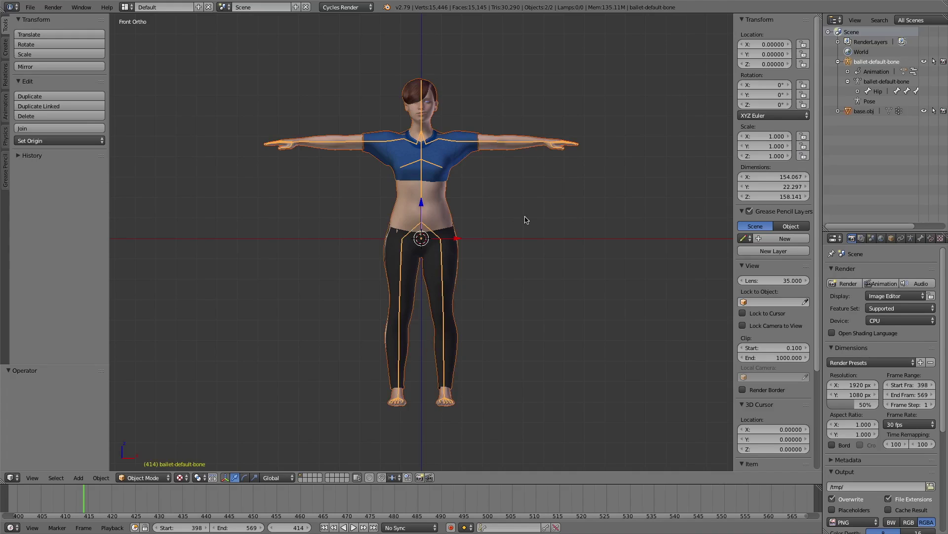
key(ctrl+p)
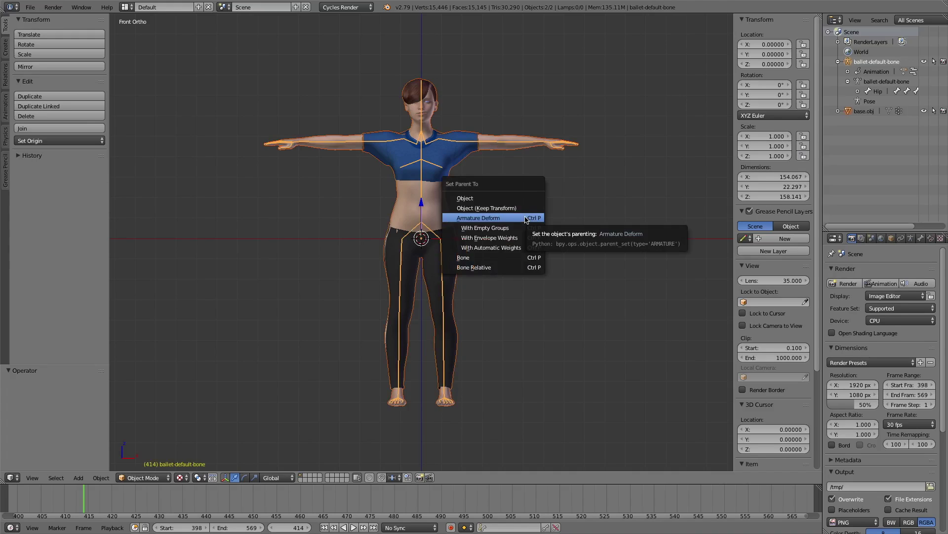
click(502, 248)
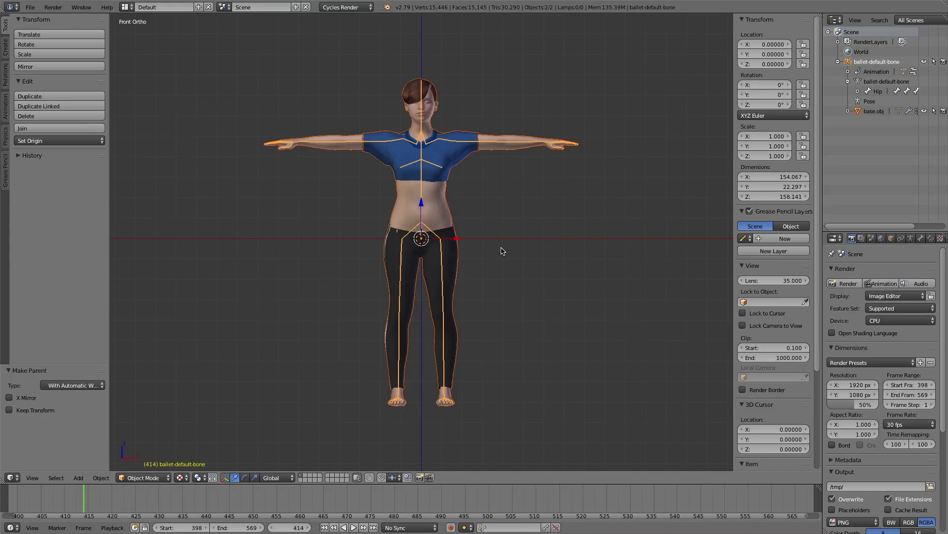
Play the blue-shirt character's animation, examine the eyes, shirt and raised hand up close, and stop playback.
click(355, 527)
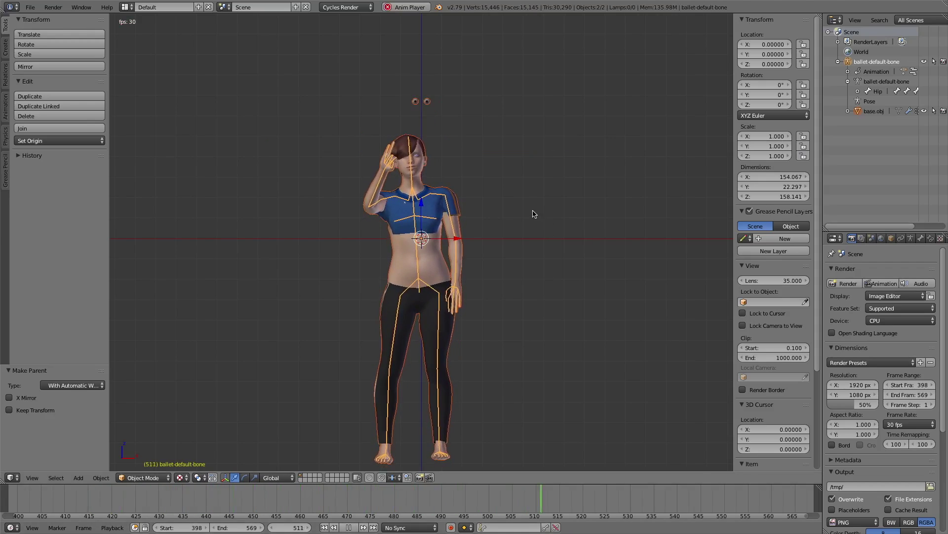
scroll(534, 213, up, 4)
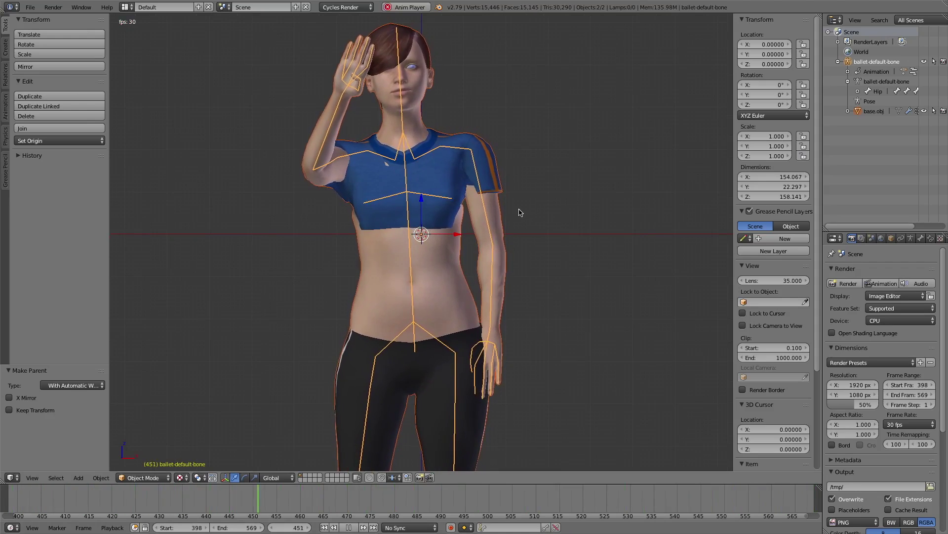
right_click(513, 249)
scroll(513, 249, down, 4)
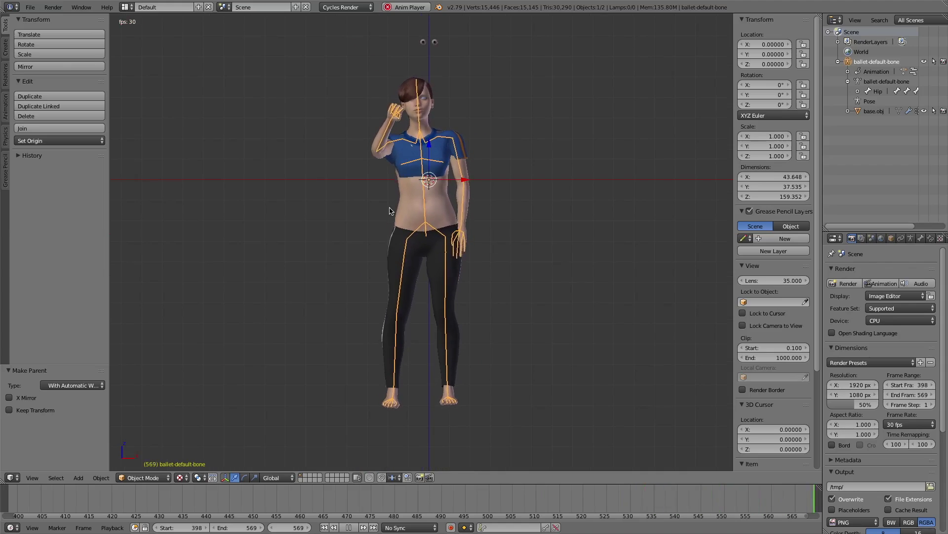
mouse_move(389, 211)
middle_down()
mouse_move(655, 212)
mouse_move(470, 227)
mouse_move(383, 217)
middle_up()
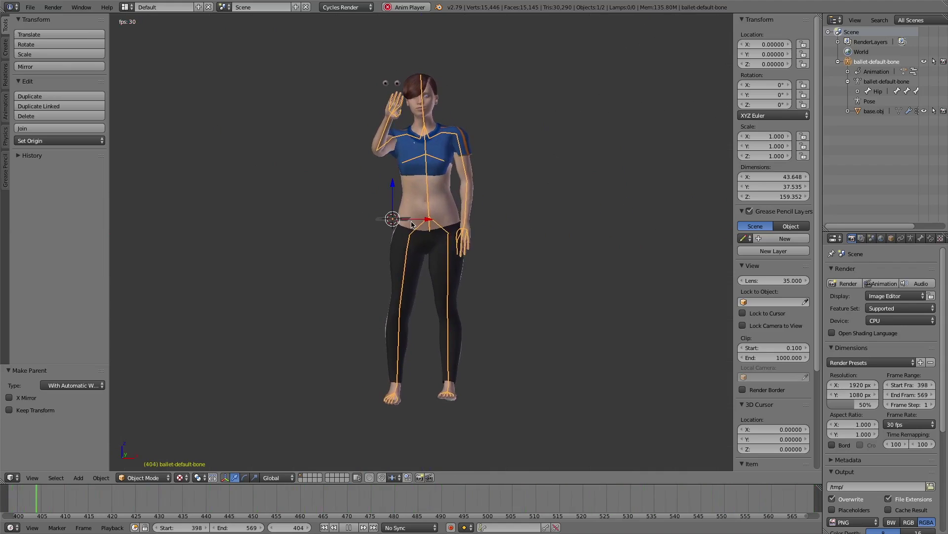
scroll(412, 226, up, 5)
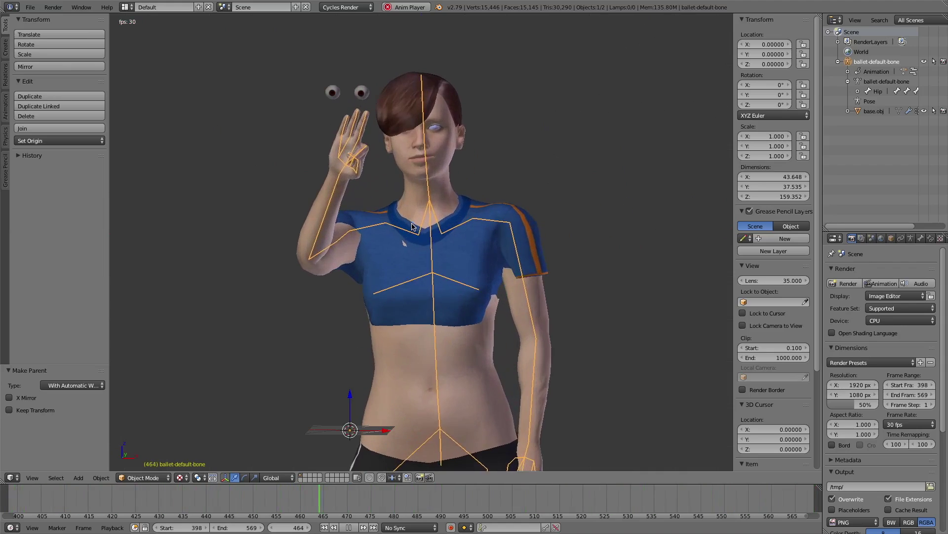
scroll(413, 226, up, 3)
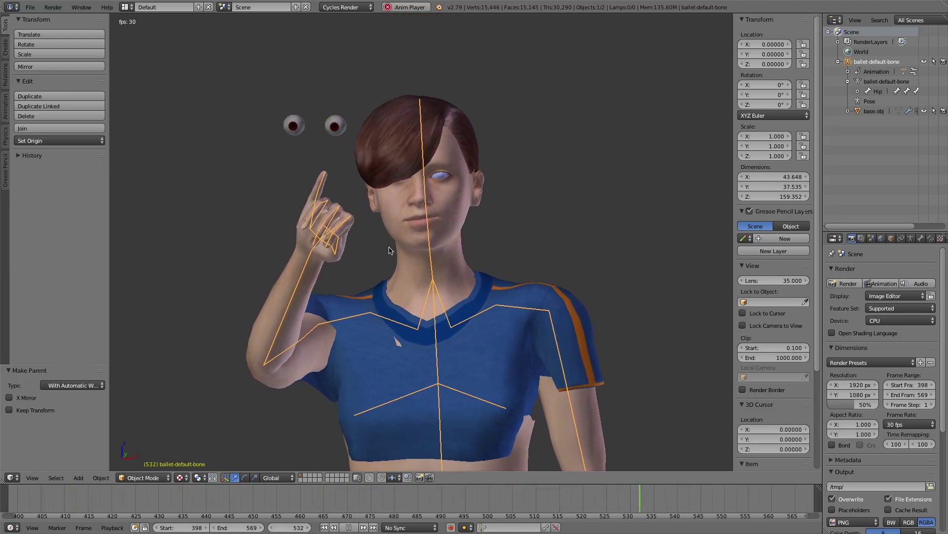
click(389, 7)
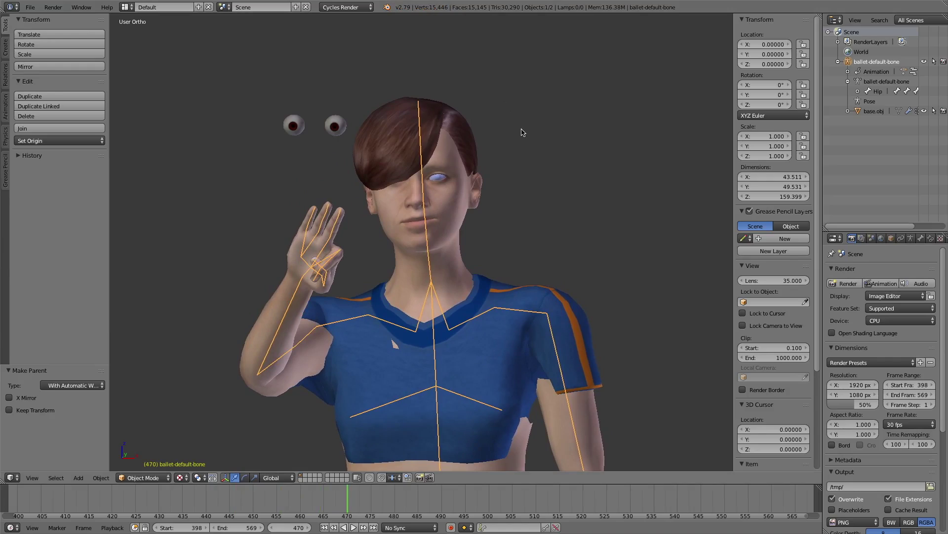
In the blue-shirt character's mesh, select all vertices of both hands and wrists, including the hidden ones, from the front in wireframe.
right_click(470, 145)
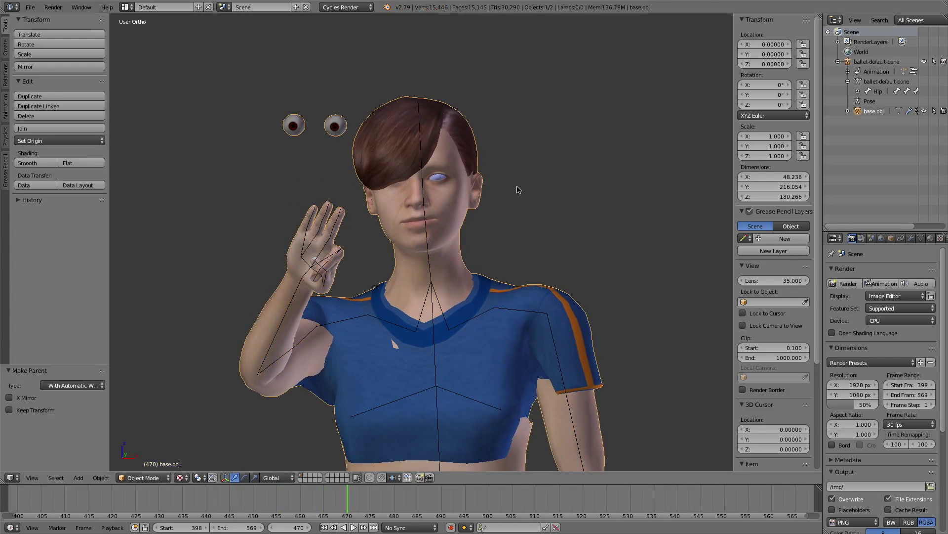
key(Tab)
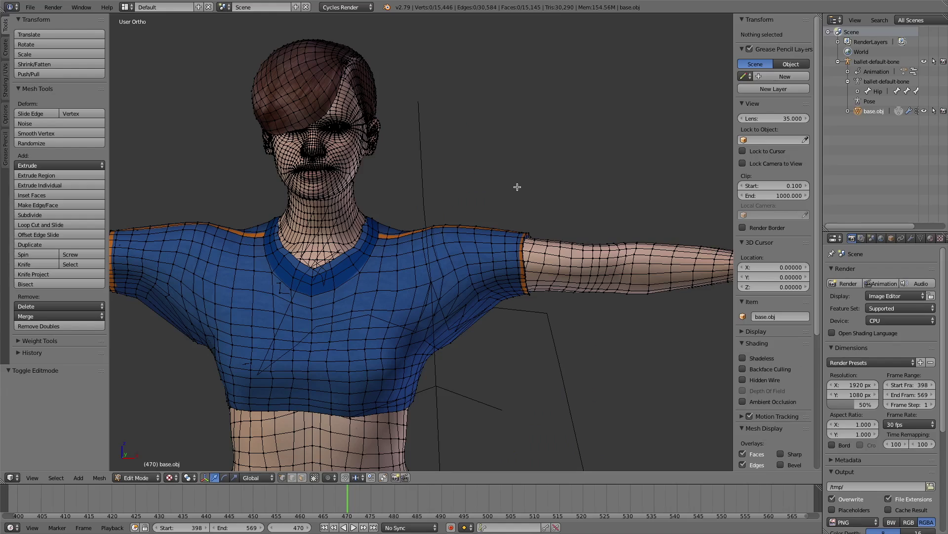
key(z)
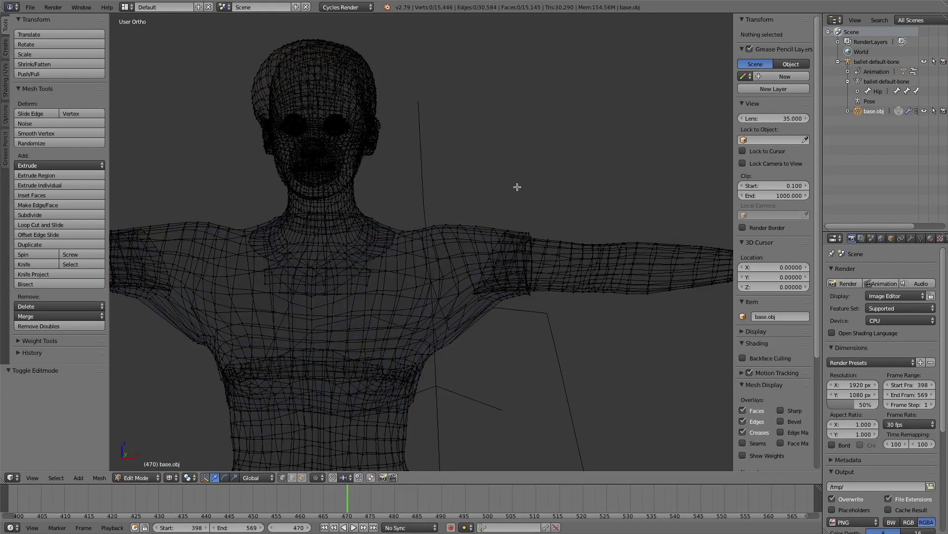
key(KP_1)
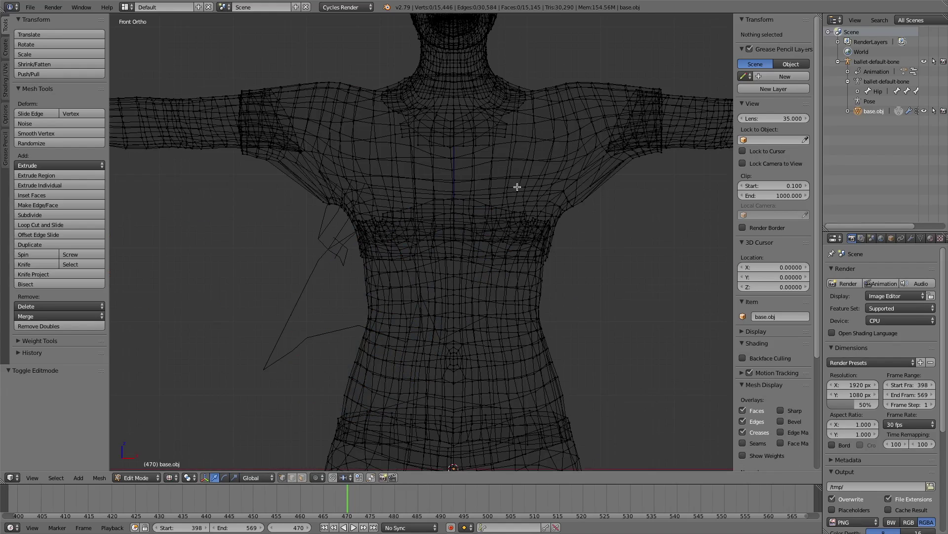
scroll(517, 187, down, 6)
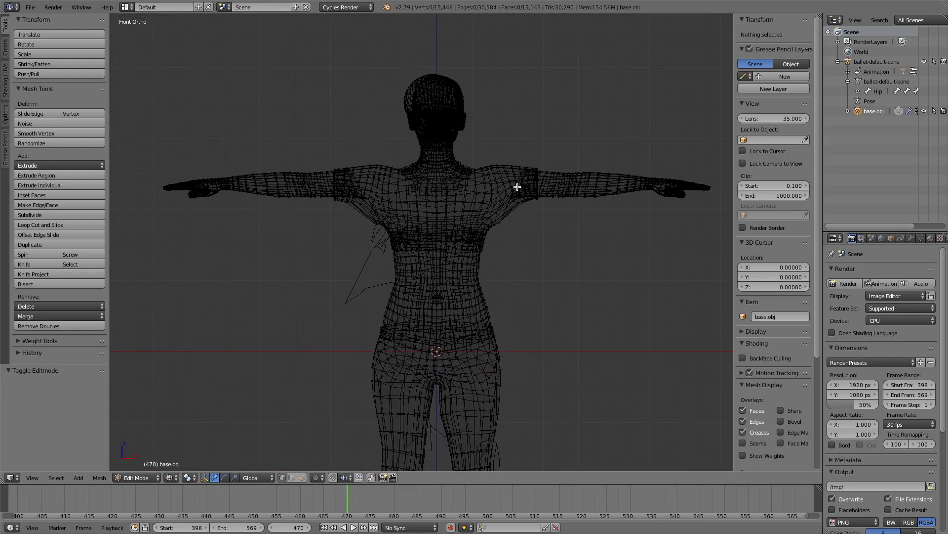
key(b)
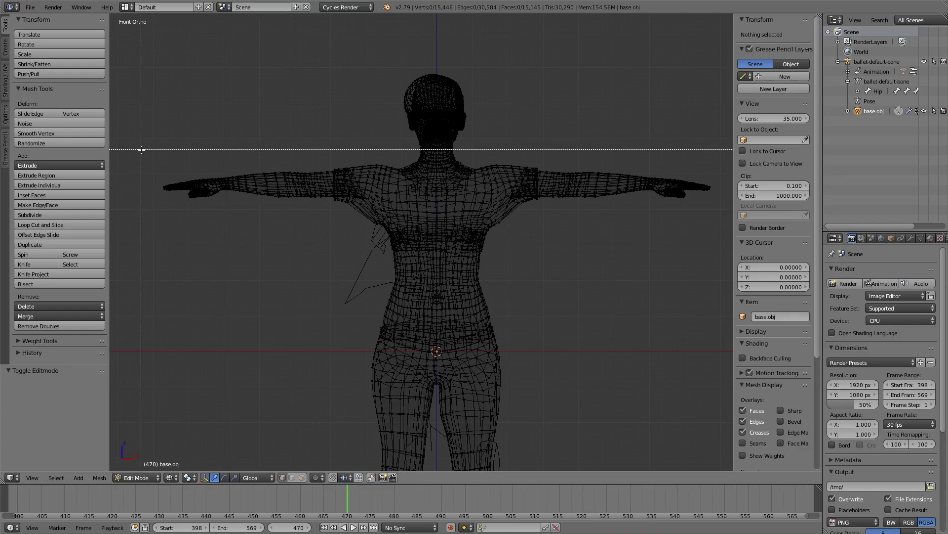
drag(139, 146, 243, 218)
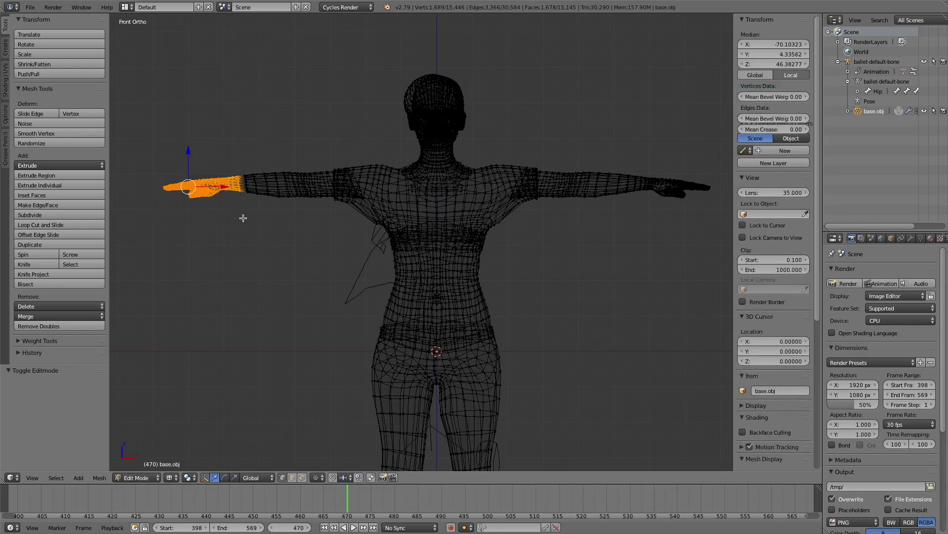
key(b)
drag(718, 161, 632, 223)
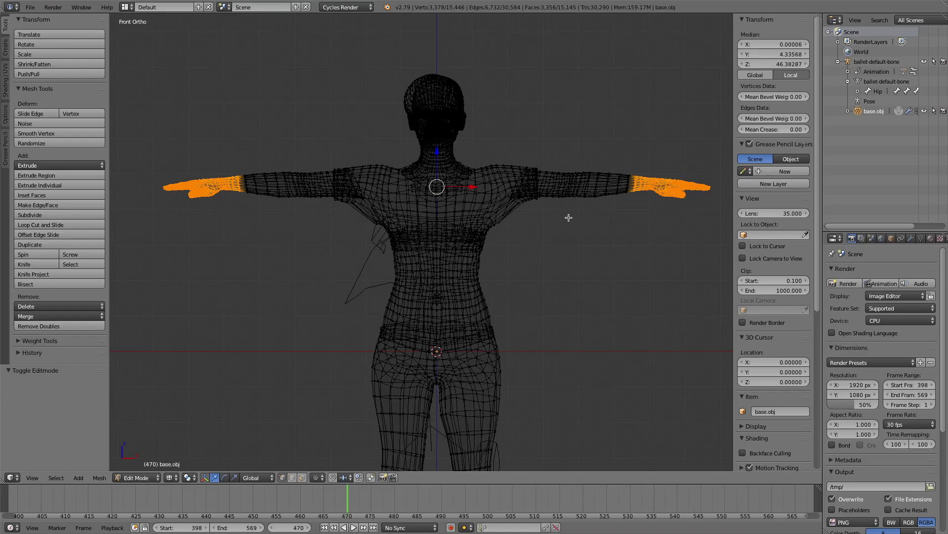
Return the mesh to Object Mode and set the viewport shading to Texture.
key(z)
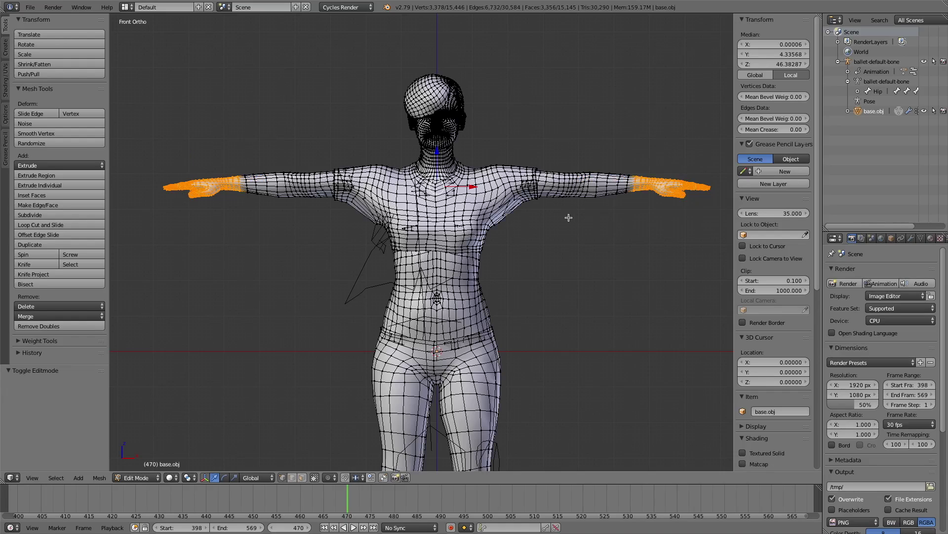
key(Tab)
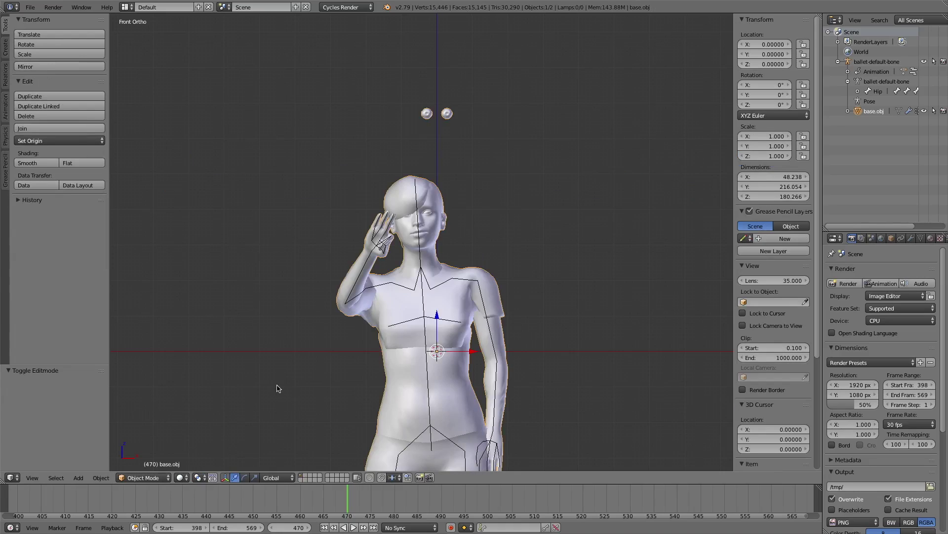
click(181, 478)
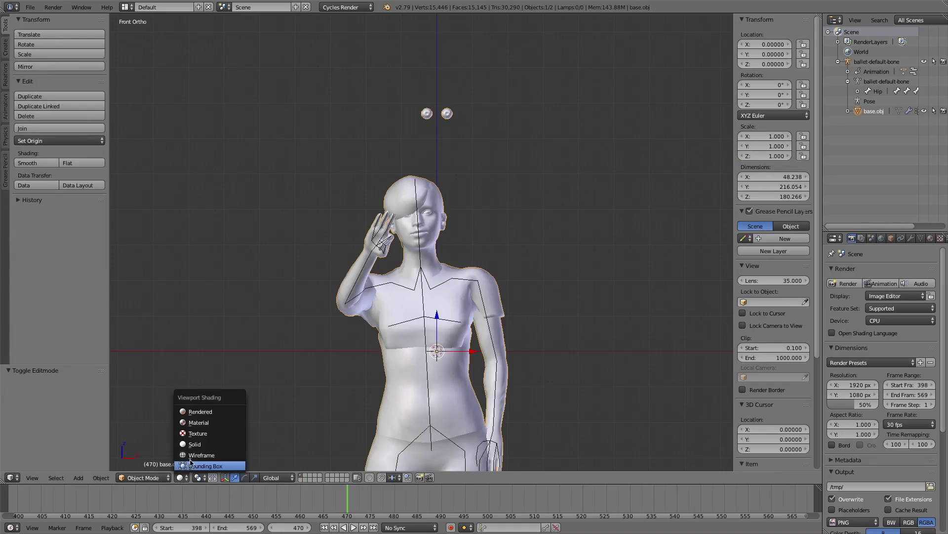
click(197, 434)
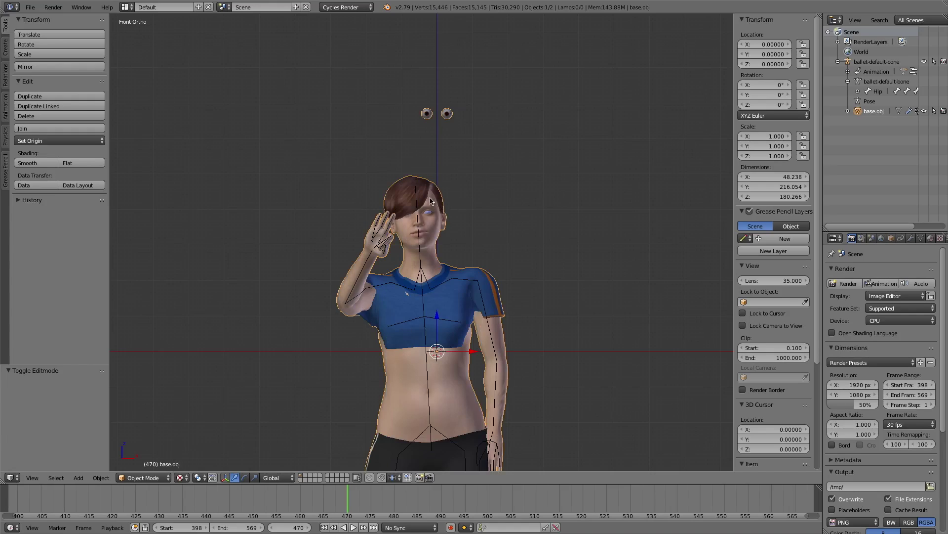
Compute Voxel Heat Diffuse Skinning for the blue-shirt mesh and the ballet-default-bone armature with Protect Selected Vertex Weight enabled.
click(6, 107)
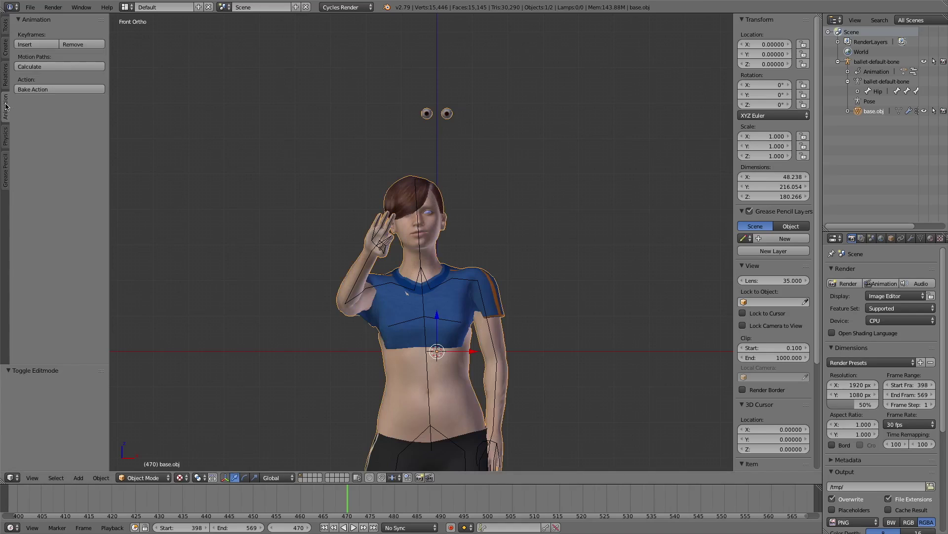
shift+right_click(469, 283)
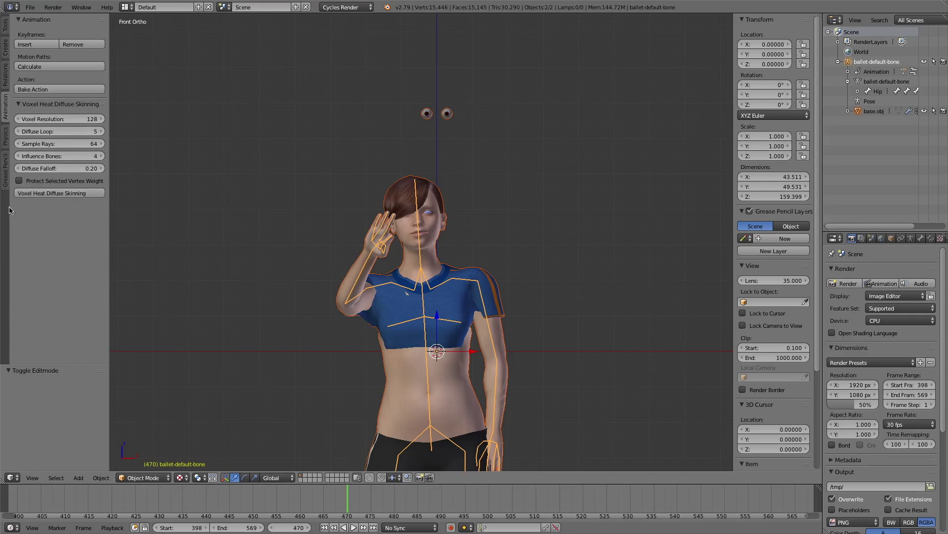
click(20, 182)
click(63, 194)
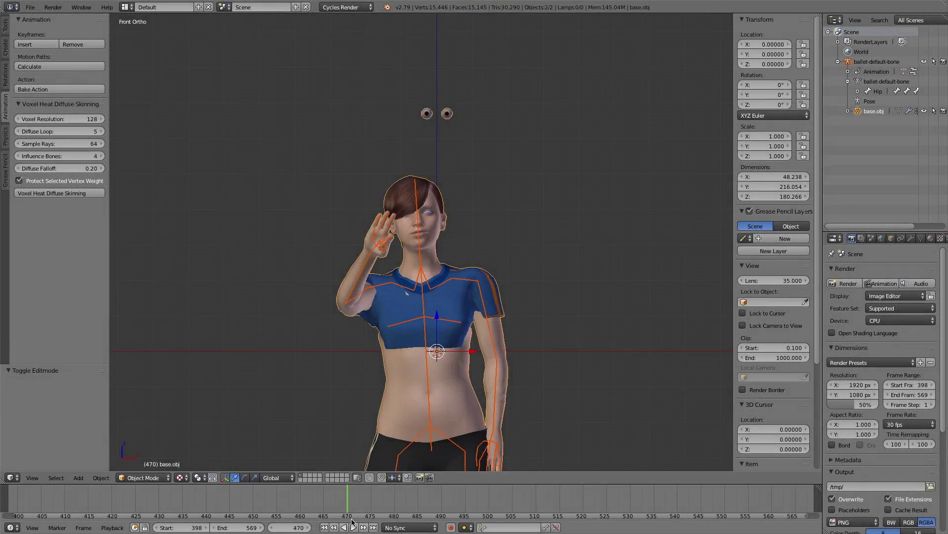
Play the re-skinned blue-shirt character's animation, examine the shirt, raised hand and whole body, and stop playback.
click(354, 528)
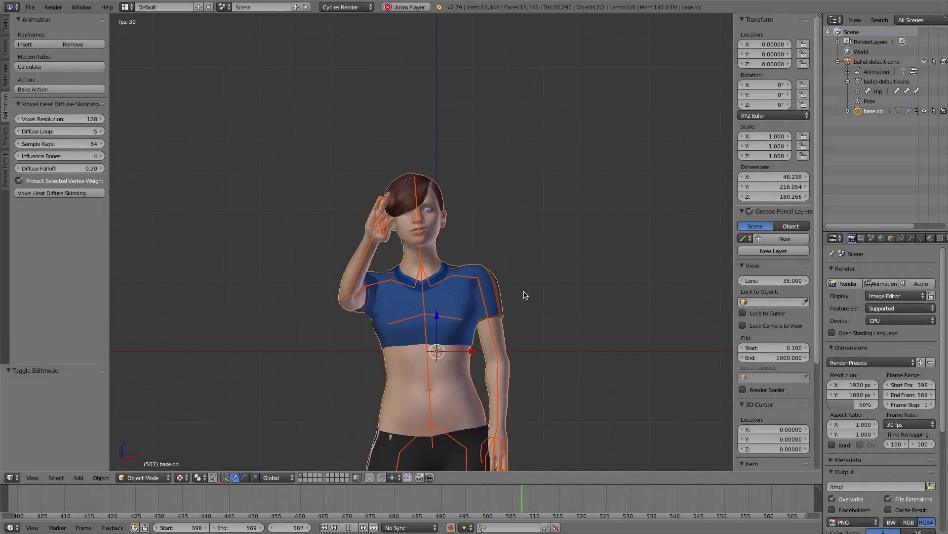
scroll(524, 295, up, 3)
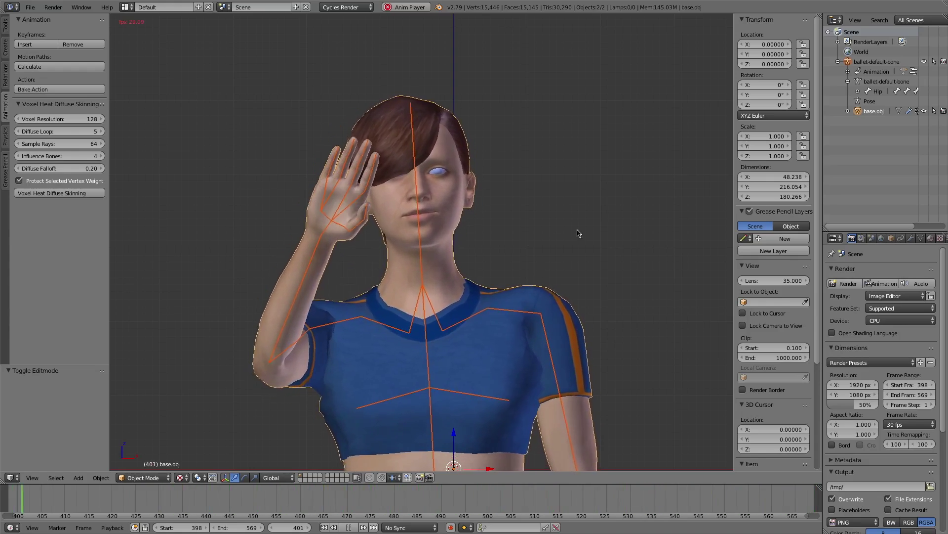
click(877, 61)
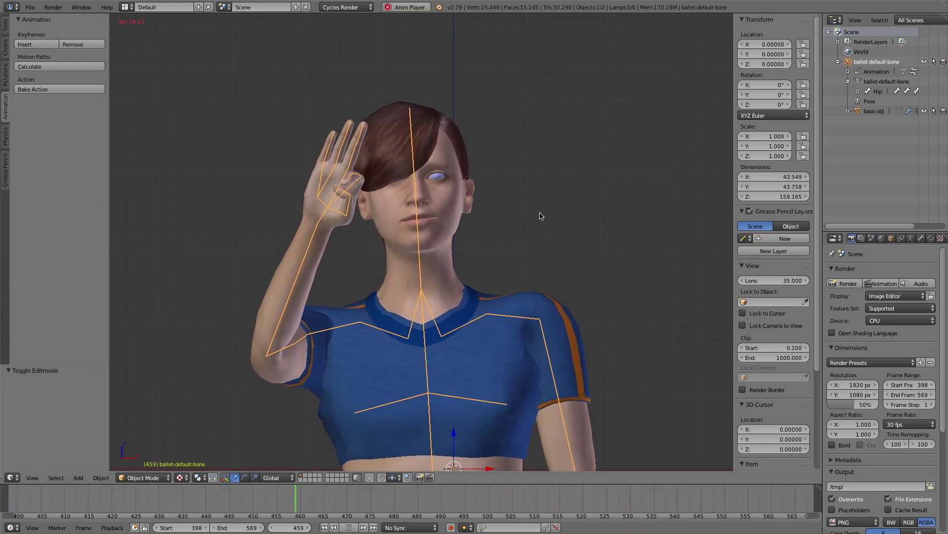
key(Home)
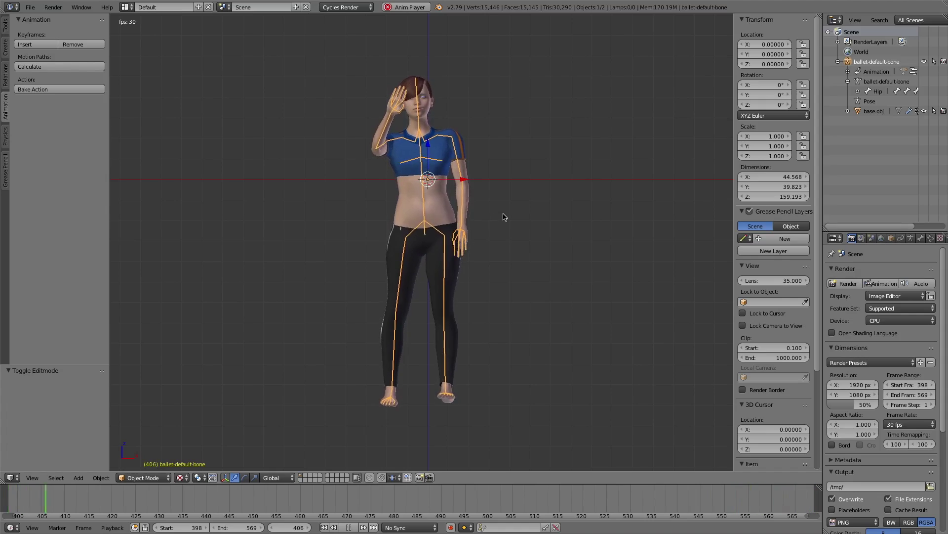
middle_drag(383, 210, 172, 208)
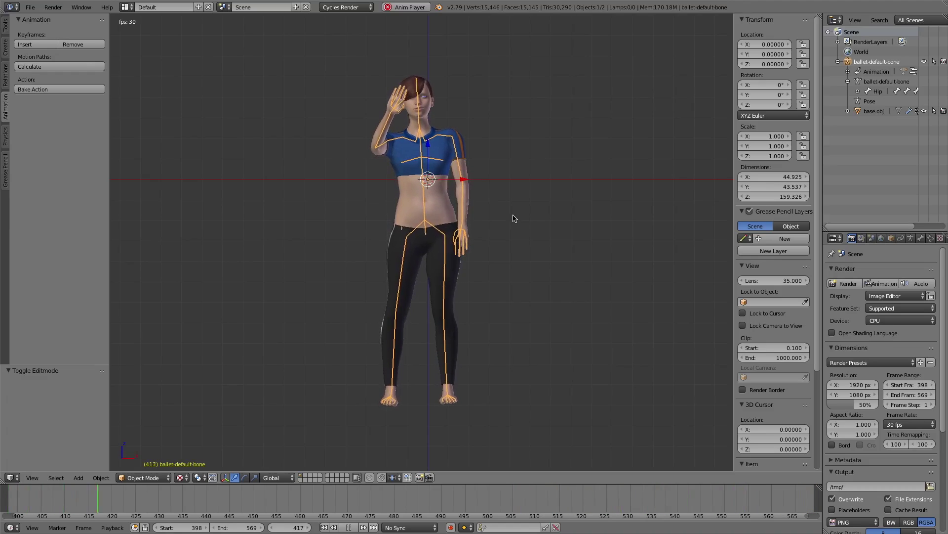
click(388, 8)
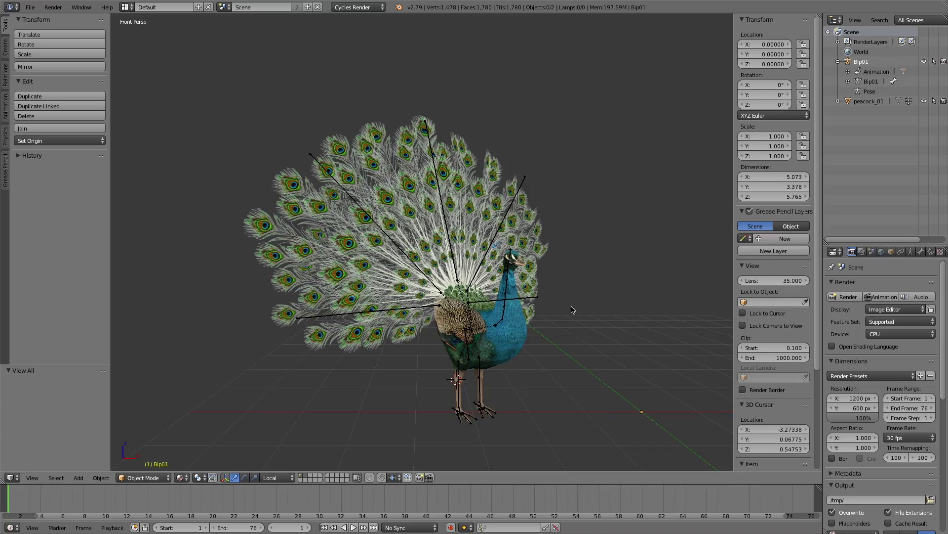
In the peacock scene, parent the peacock_01 mesh to the Bip01 armature With Automatic Weights.
mouse_move(572, 310)
middle_down()
mouse_move(354, 303)
mouse_move(558, 307)
middle_up()
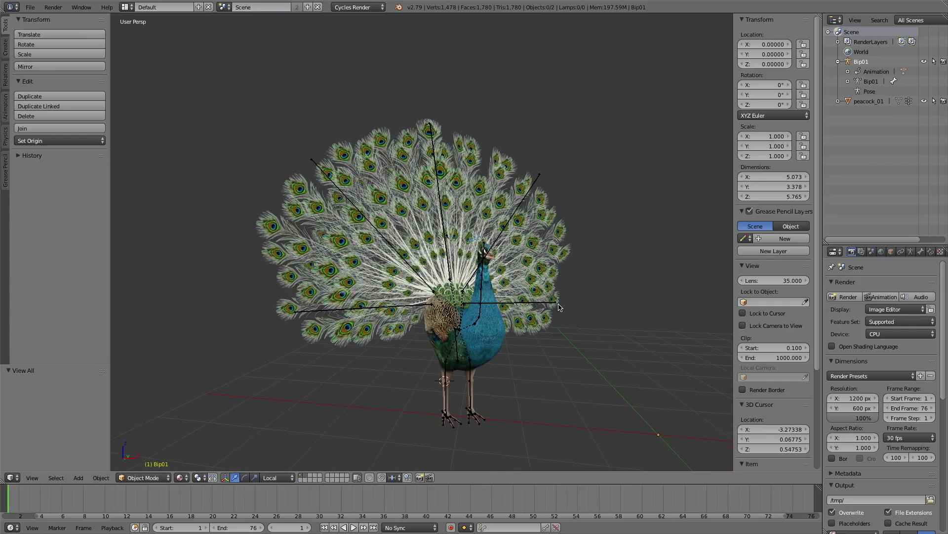
key(KP_1)
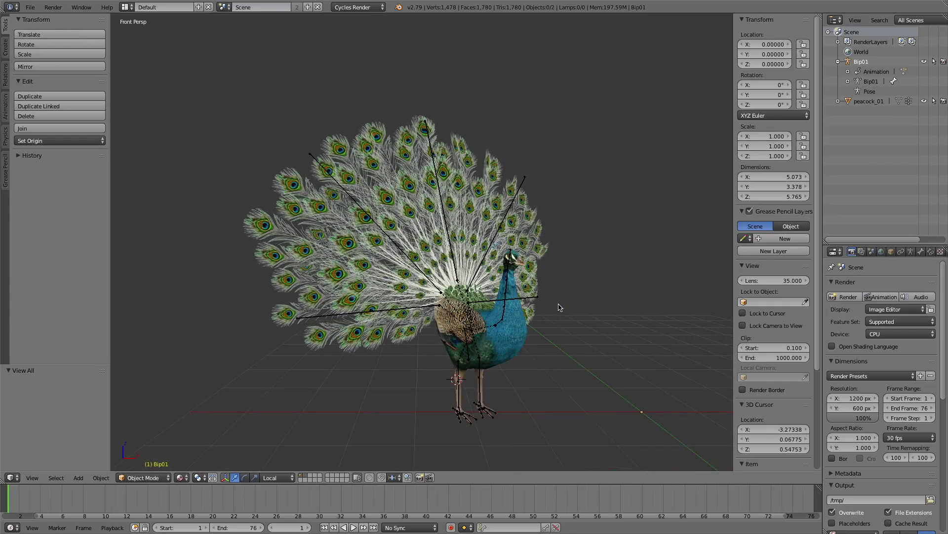
right_click(526, 226)
shift+right_click(511, 210)
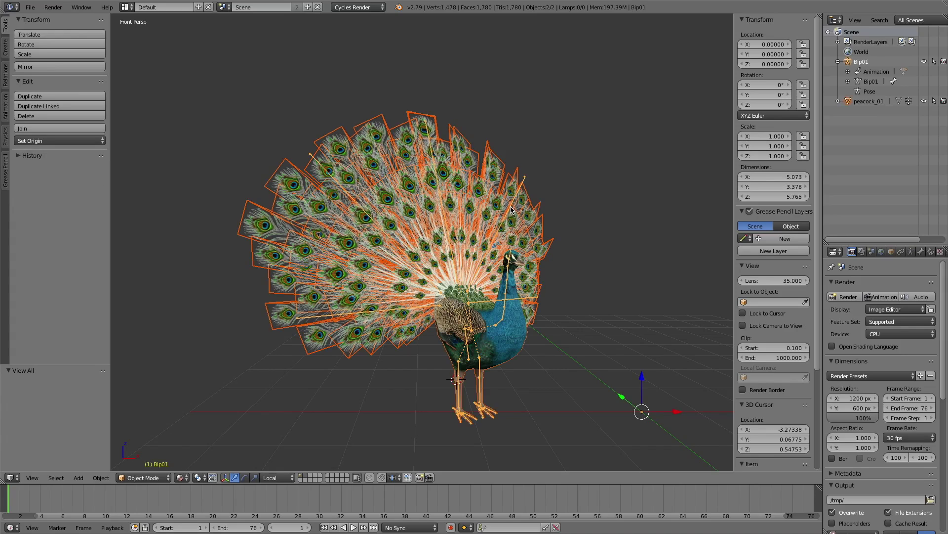
key(ctrl+p)
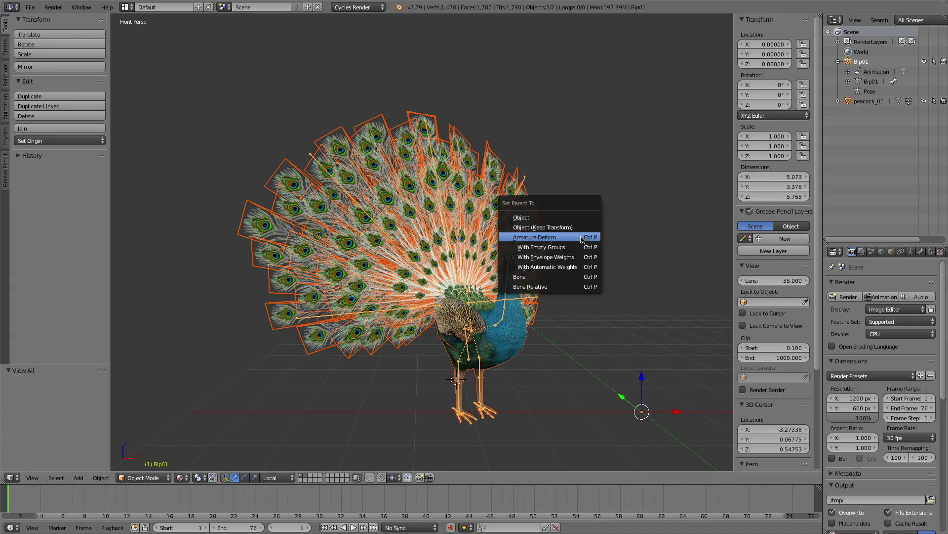
click(560, 267)
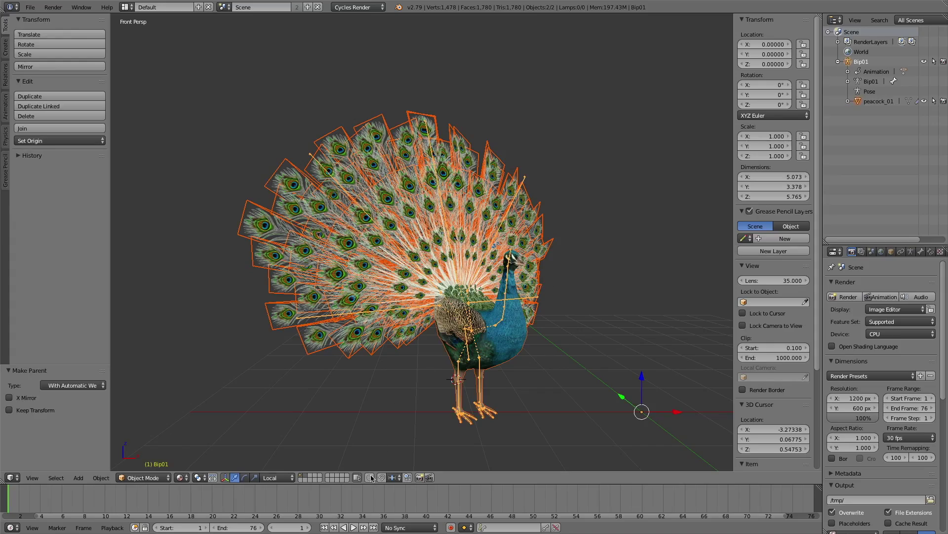
Play the peacock's animation, examine how the tail feathers deform from several angles, and stop playback.
click(353, 527)
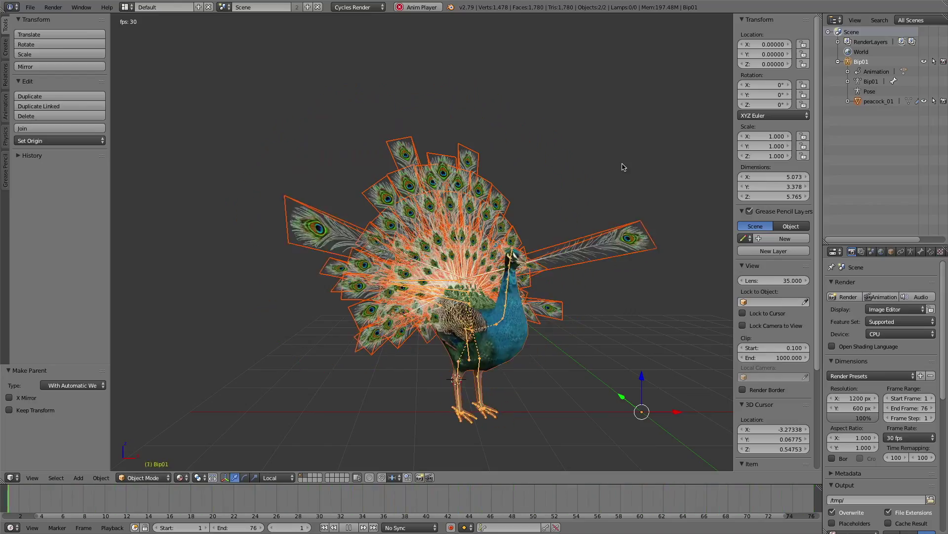
middle_drag(576, 208, 297, 285)
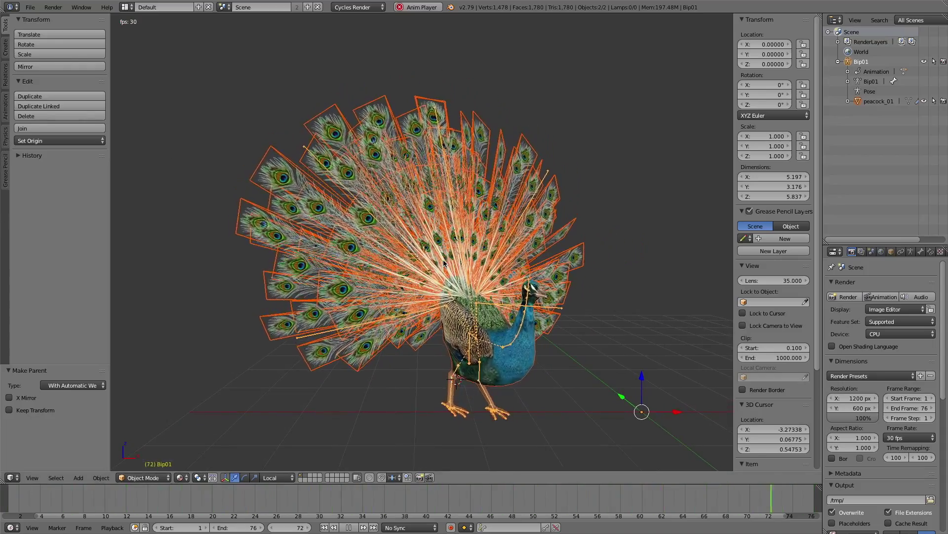
key(alt+a)
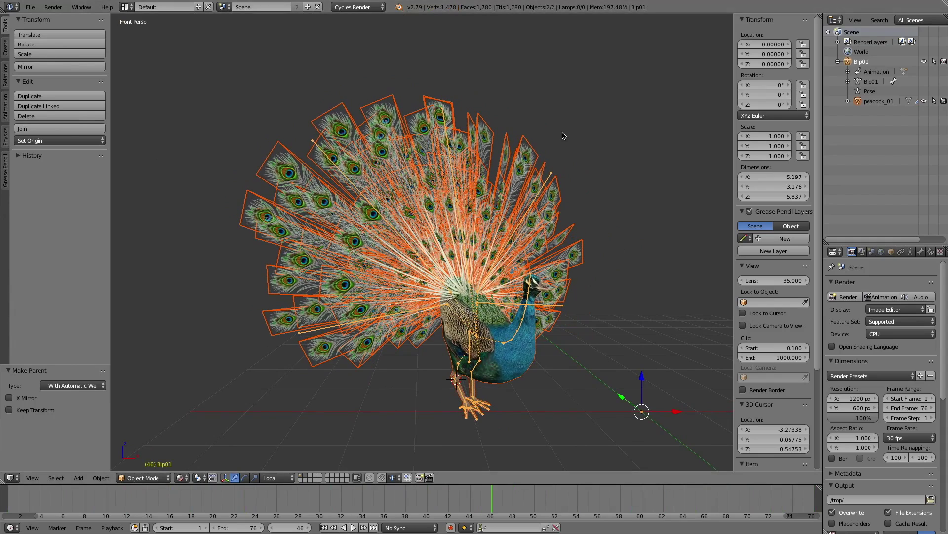
Compute new bone weights for the peacock_01 mesh and the Bip01 armature with Voxel Heat Diffuse Skinning.
right_click(532, 149)
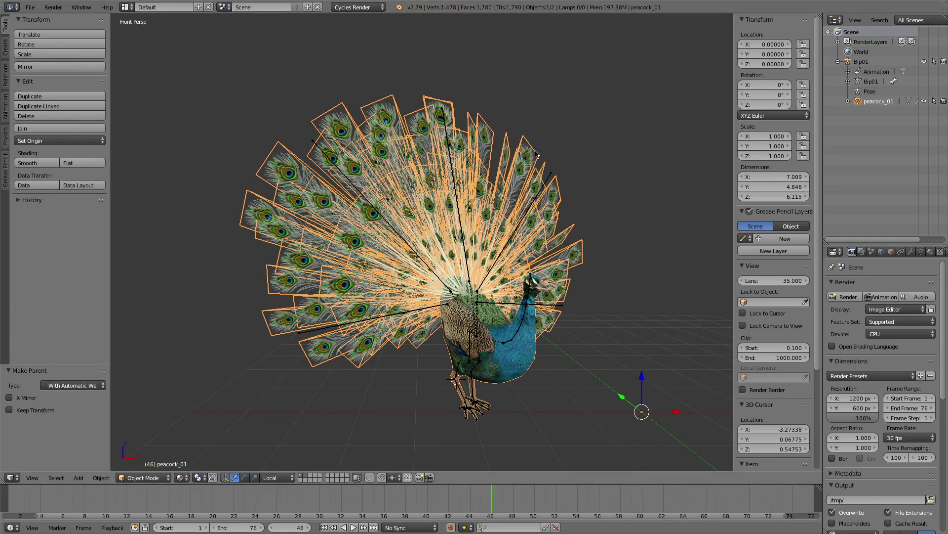
click(6, 107)
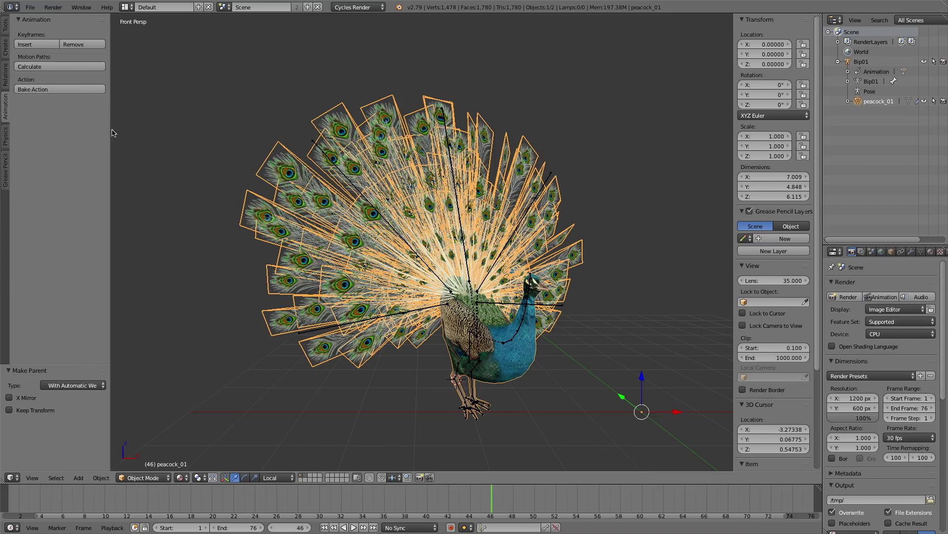
shift+right_click(530, 211)
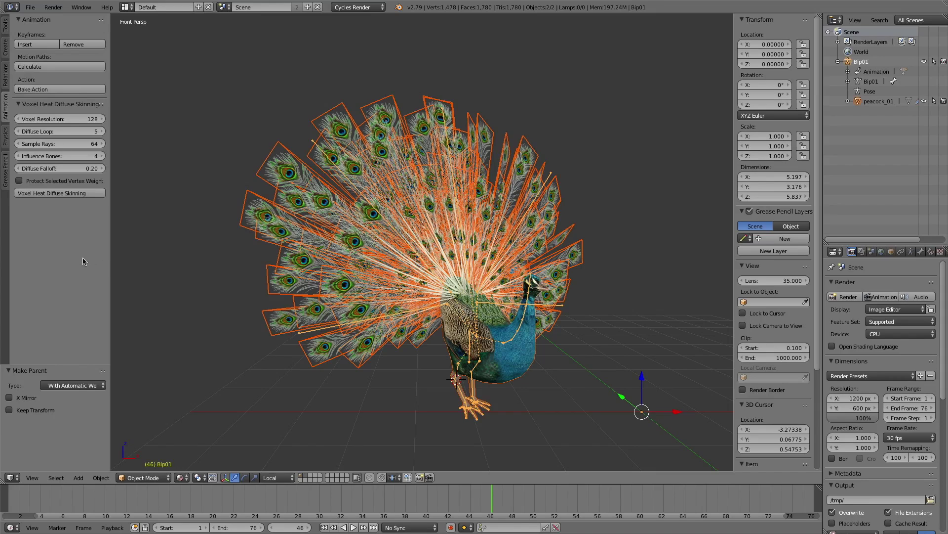
click(56, 194)
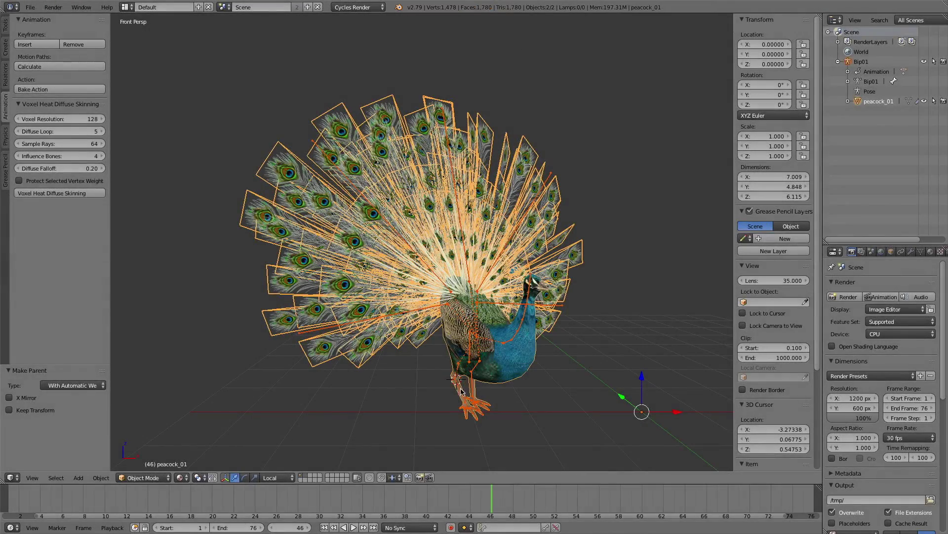
Play the re-skinned peacock's animation with nothing selected, examine the tail feathers from different angles, and stop playback.
click(353, 528)
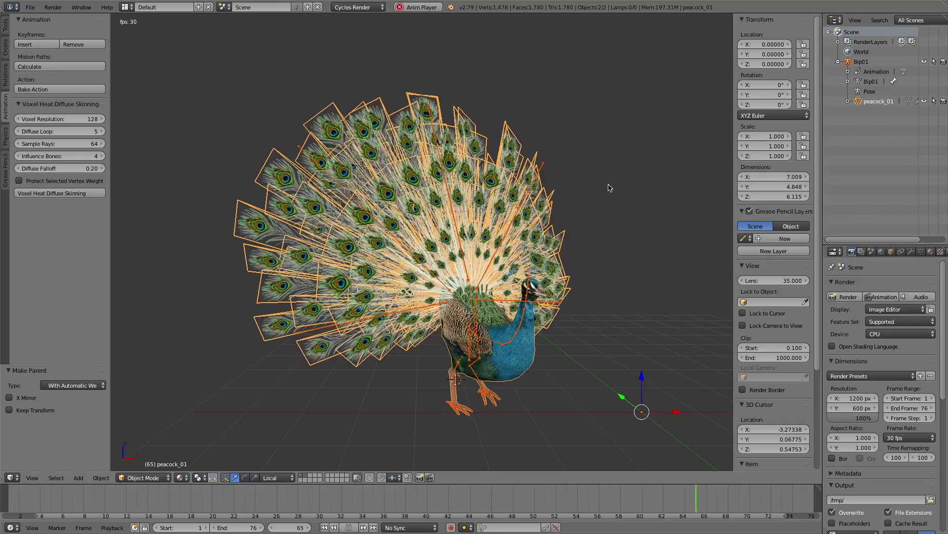
key(a)
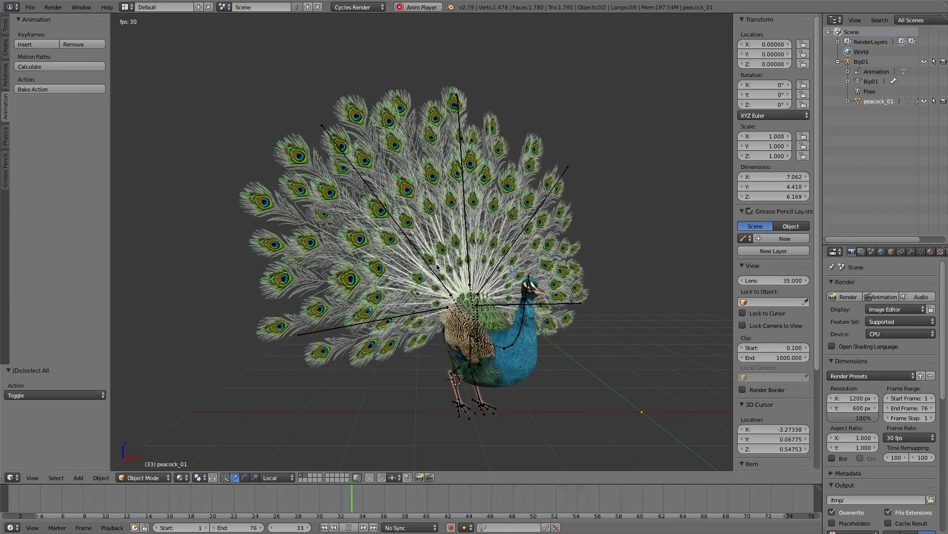
middle_drag(492, 257, 654, 265)
middle_drag(404, 268, 527, 265)
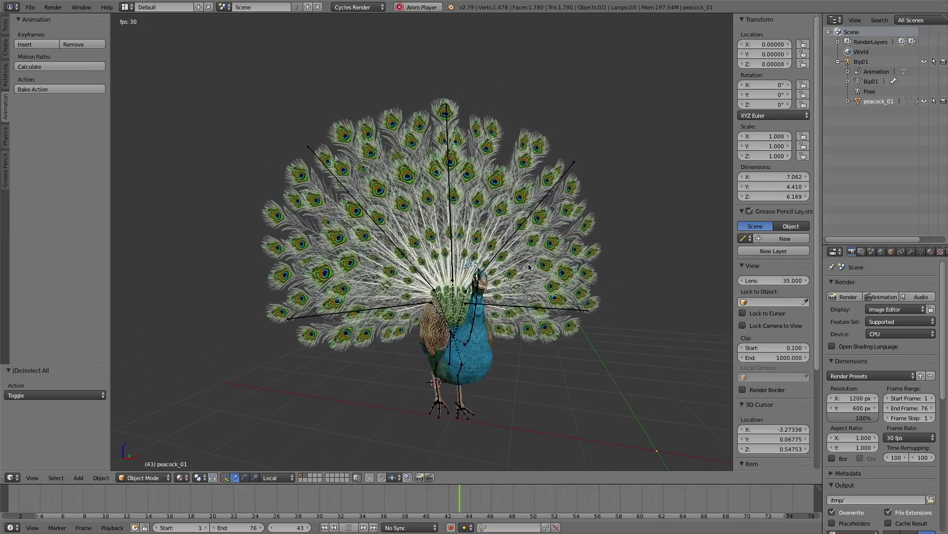
key(Escape)
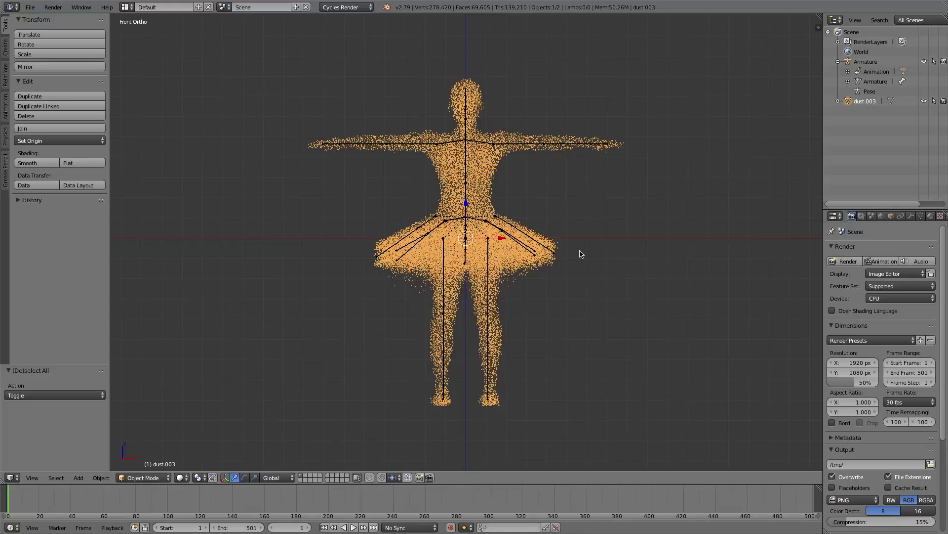
In the dust figure scene, examine the dust.003 particles and the skirt bones up close with nothing selected, ending in front view.
key(a)
scroll(491, 256, up, 10)
scroll(489, 256, up, 1)
scroll(532, 256, up, 2)
middle_drag(532, 256, 524, 290)
scroll(524, 290, down, 10)
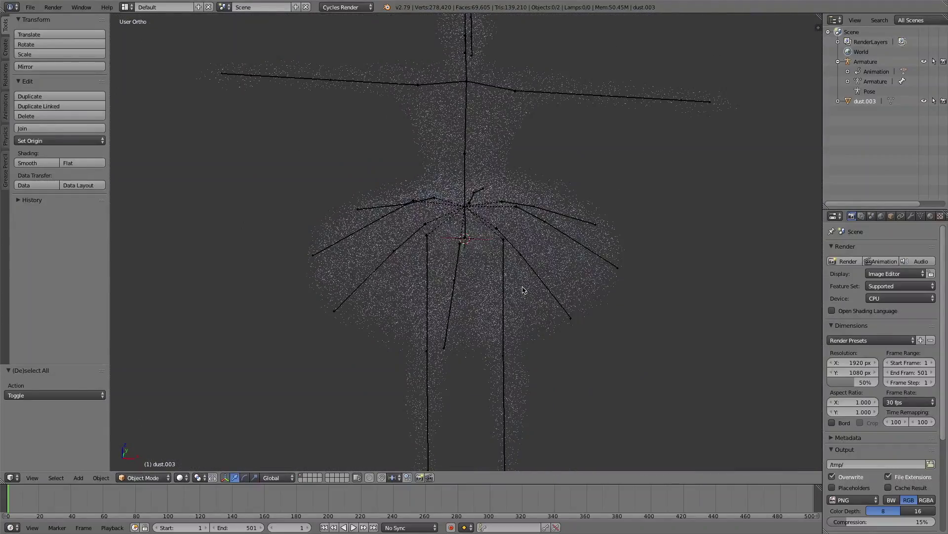
key(KP_1)
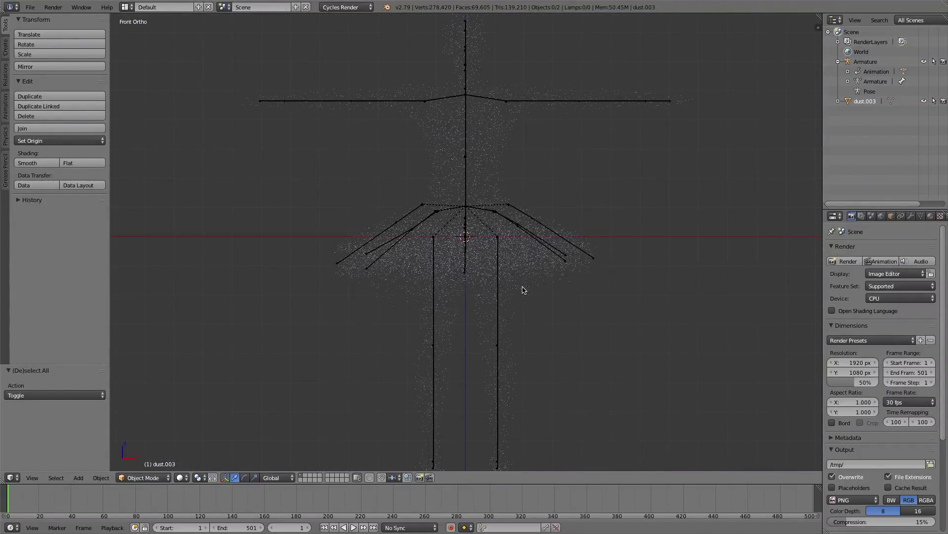
Parent the dust.003 mesh to the Armature With Automatic Weights and play the animation briefly to check the deformation.
right_click(498, 143)
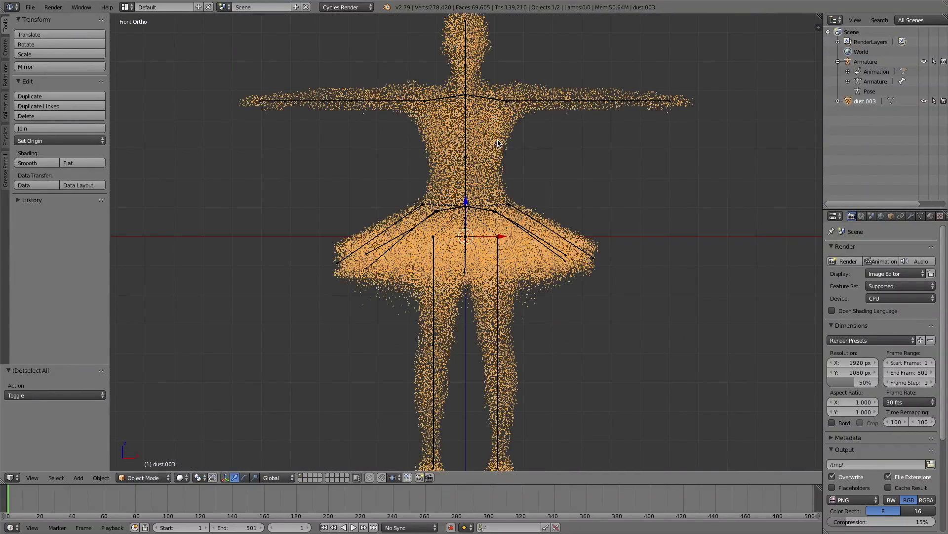
scroll(498, 143, down, 2)
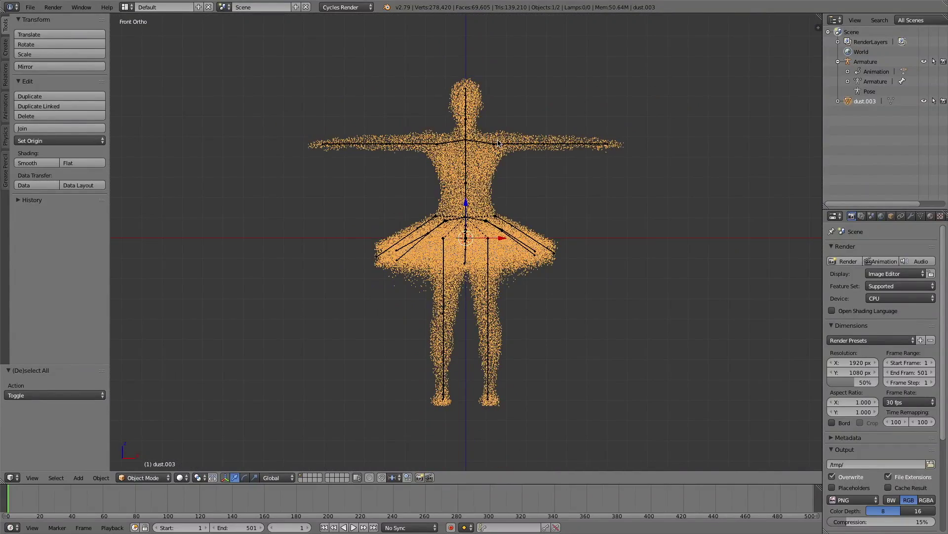
shift+right_click(524, 147)
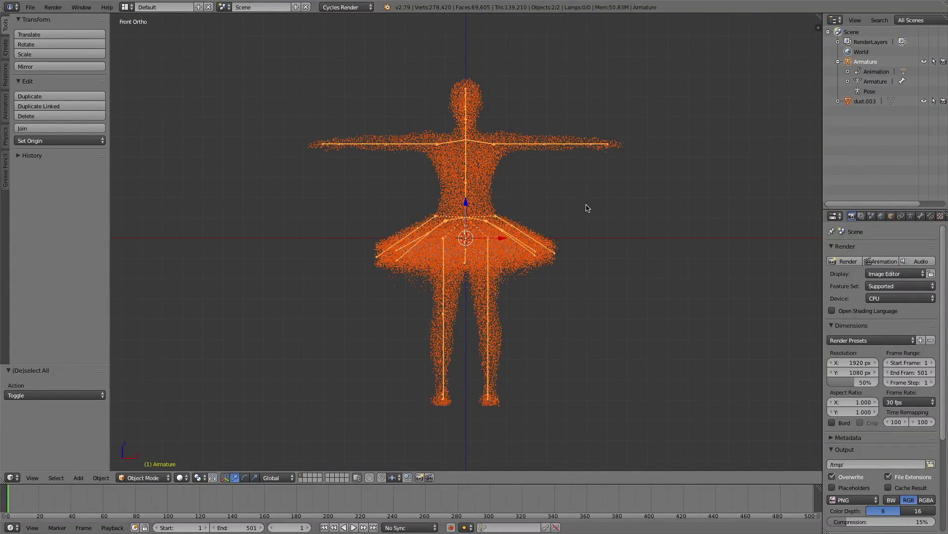
key(ctrl+p)
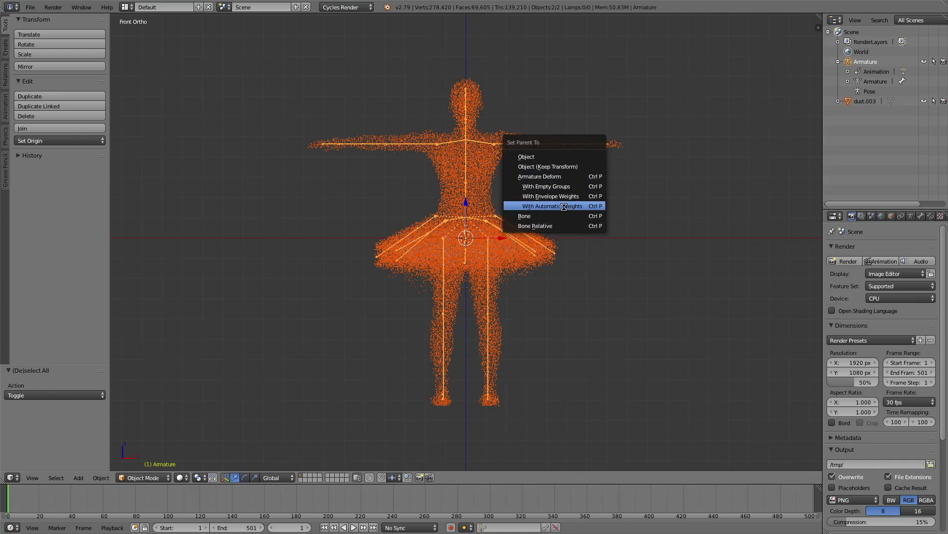
click(564, 206)
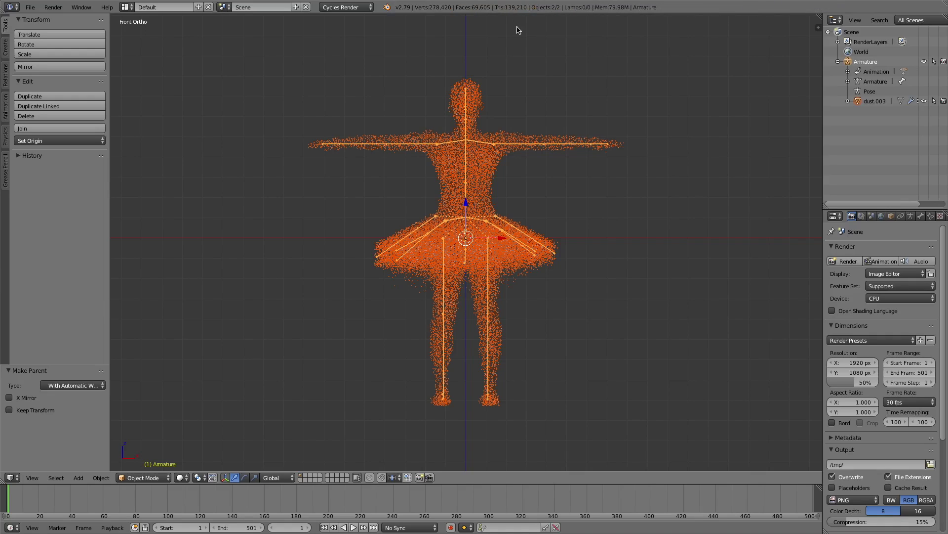
click(354, 527)
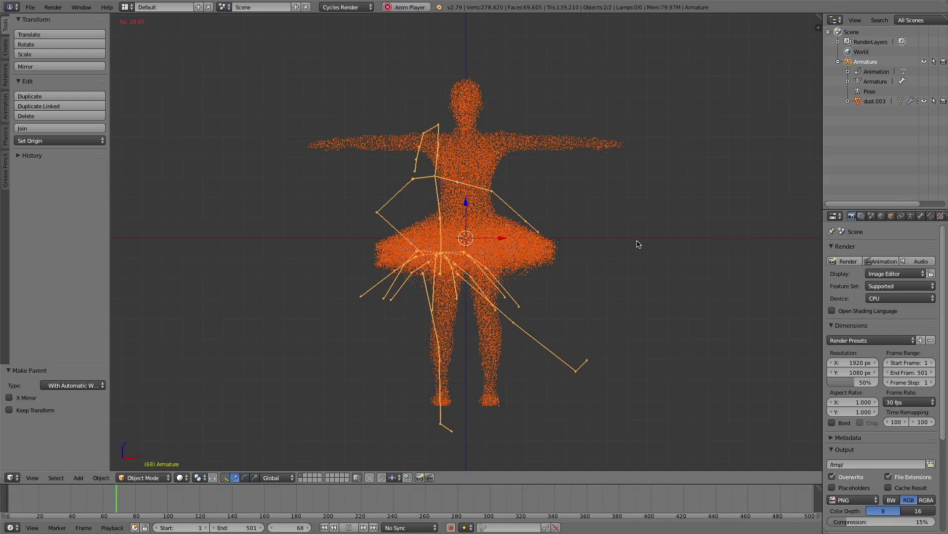
click(388, 7)
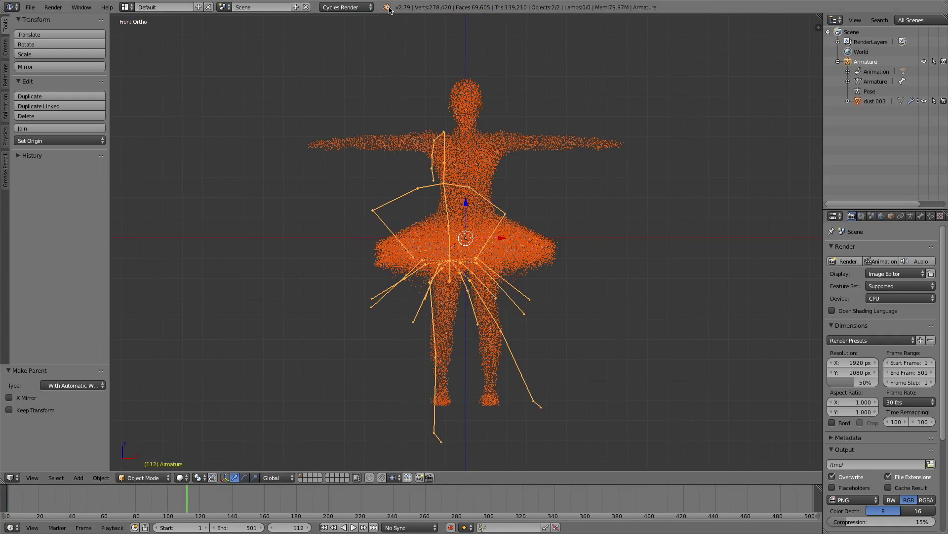
Compute new bone weights for the dust.003 mesh and its Armature with Voxel Heat Diffuse Skinning.
right_click(482, 155)
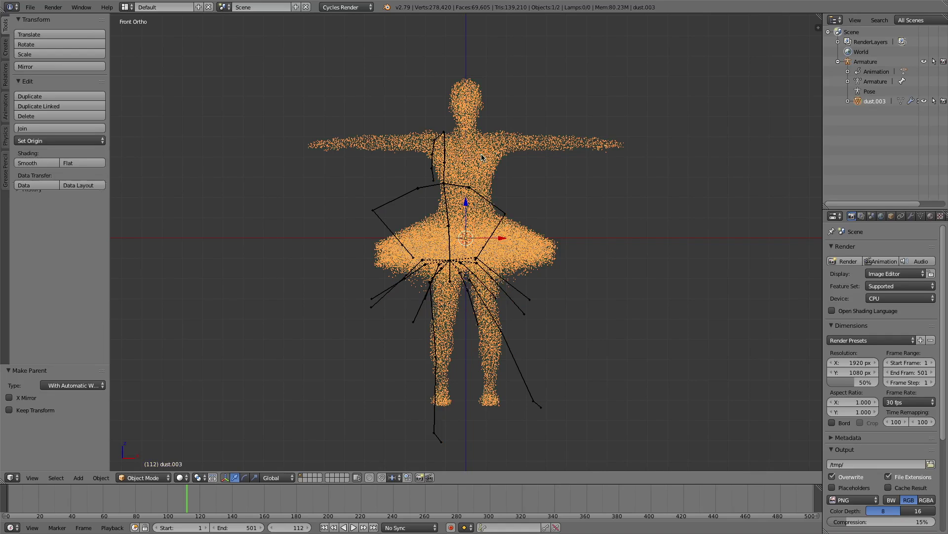
click(6, 108)
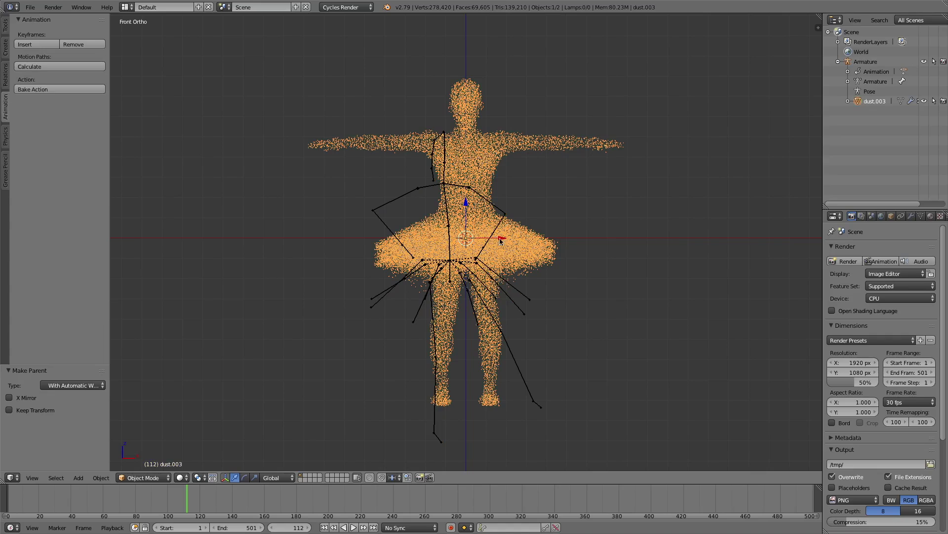
shift+right_click(496, 208)
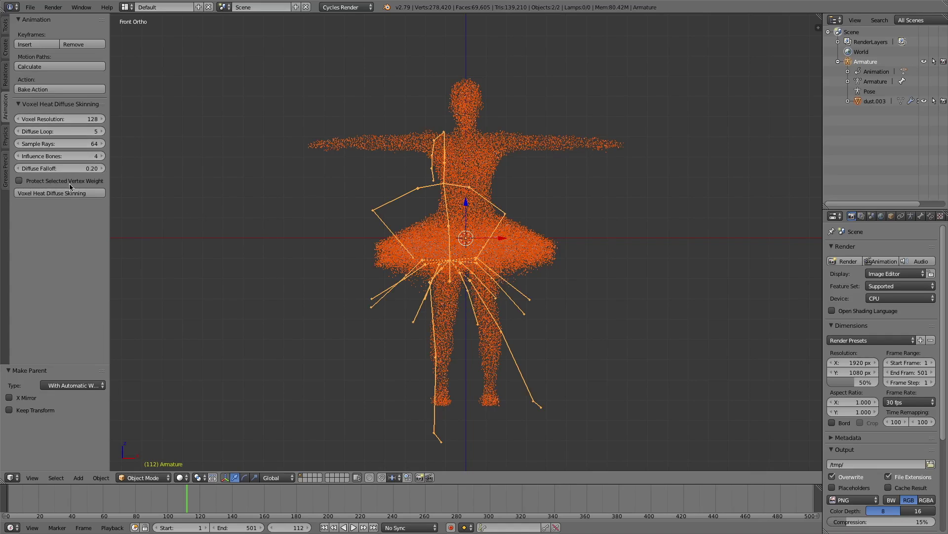
click(64, 195)
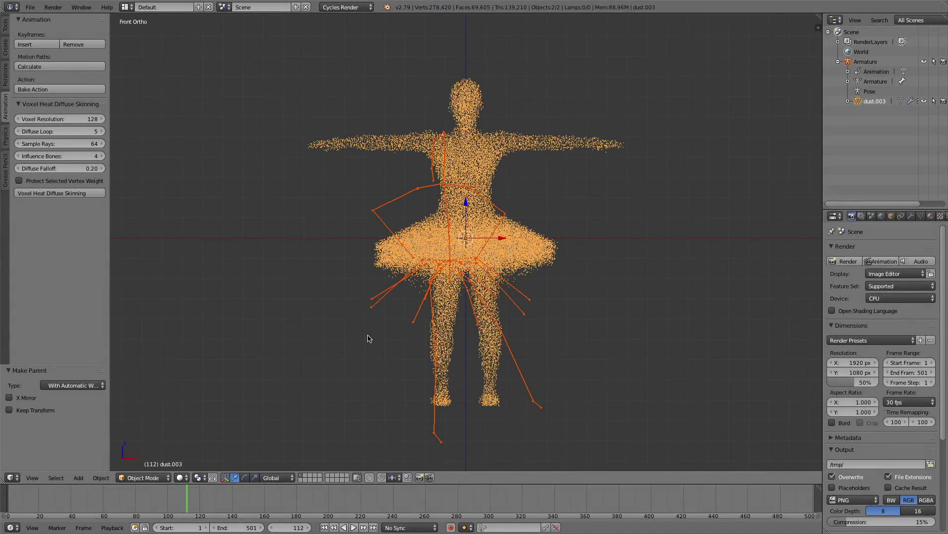
Play the dust figure's animation in Material viewport shading, examine how the particles follow the armature, and stop playback.
key(a)
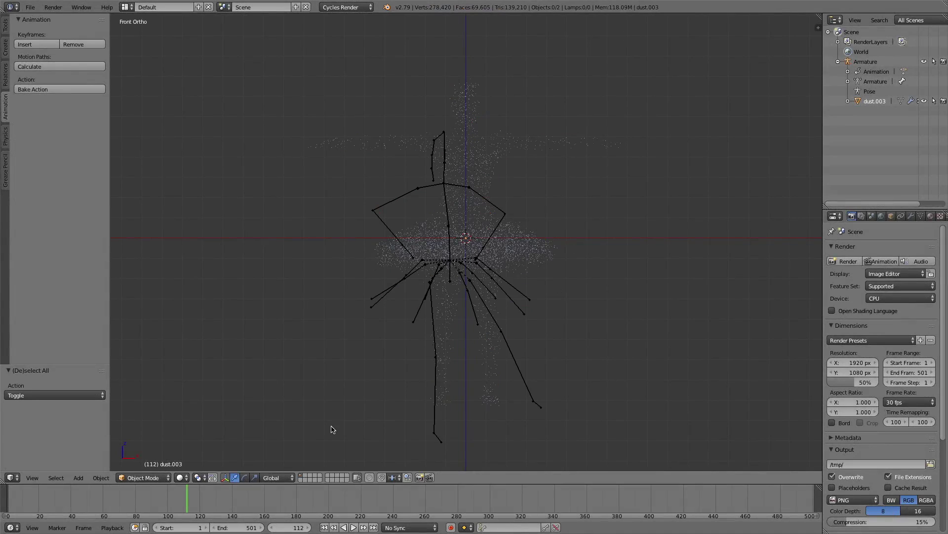
click(353, 527)
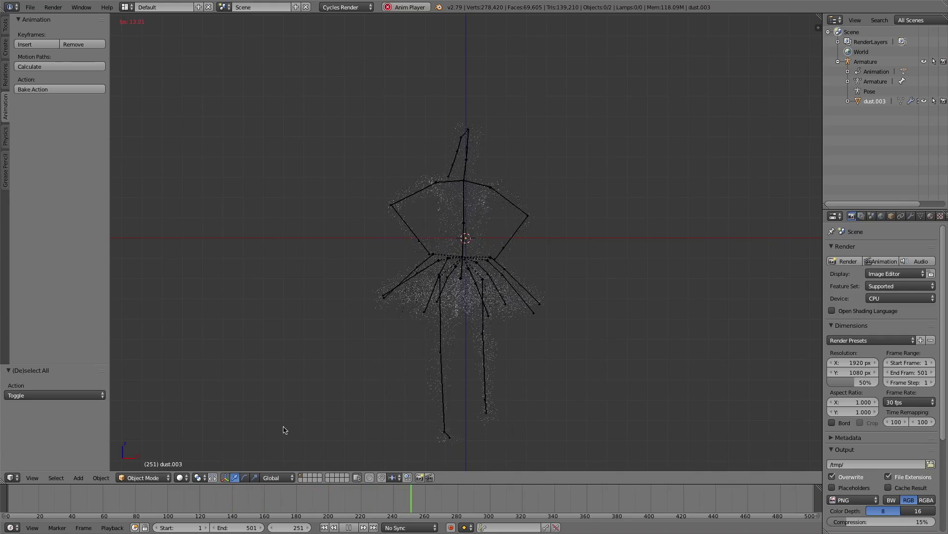
click(181, 477)
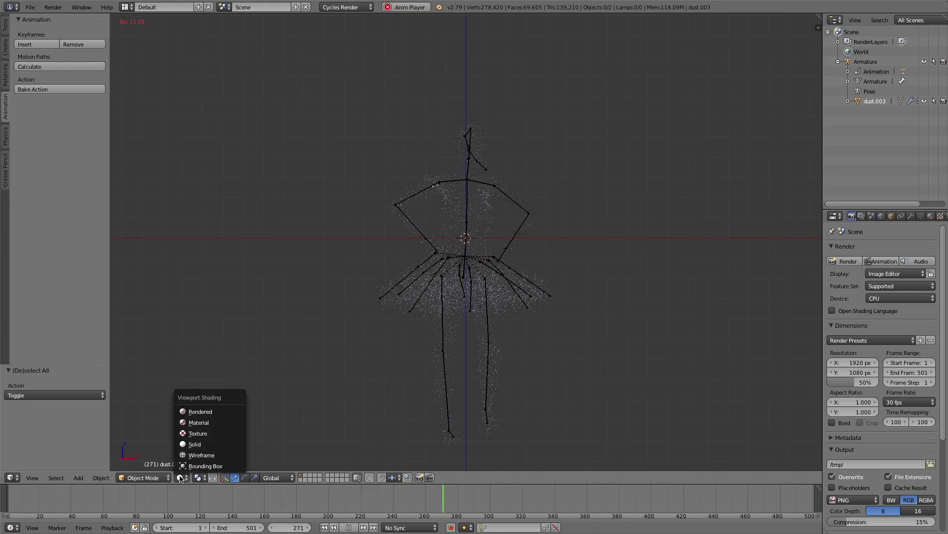
click(207, 423)
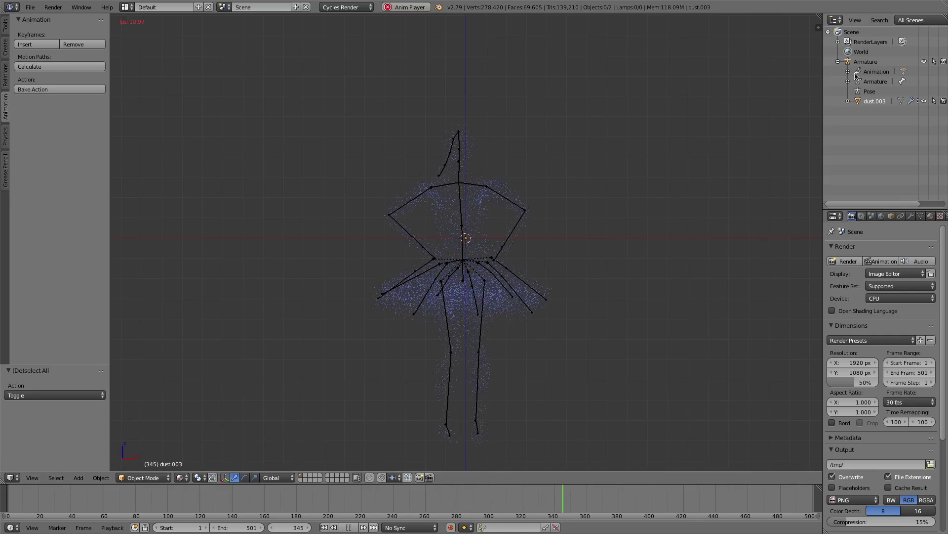
click(875, 62)
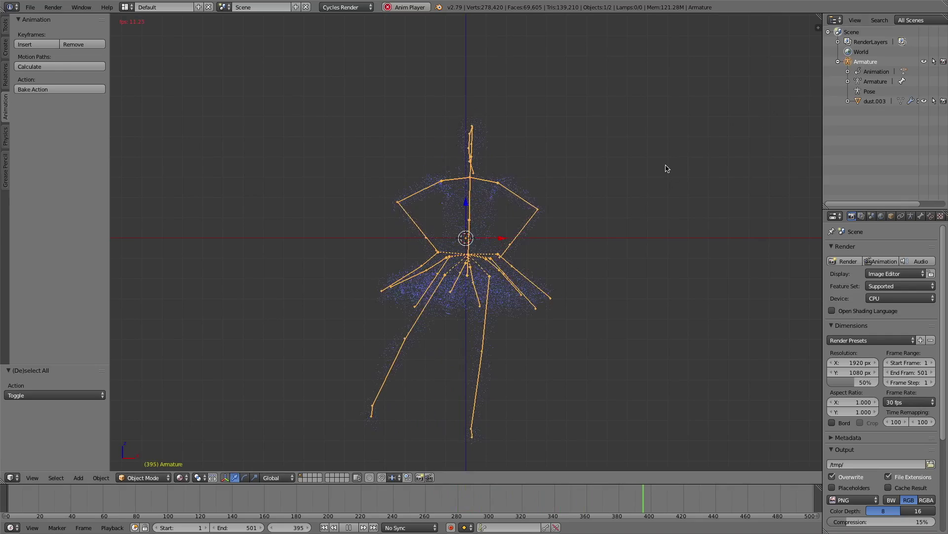
key(KP_Decimal)
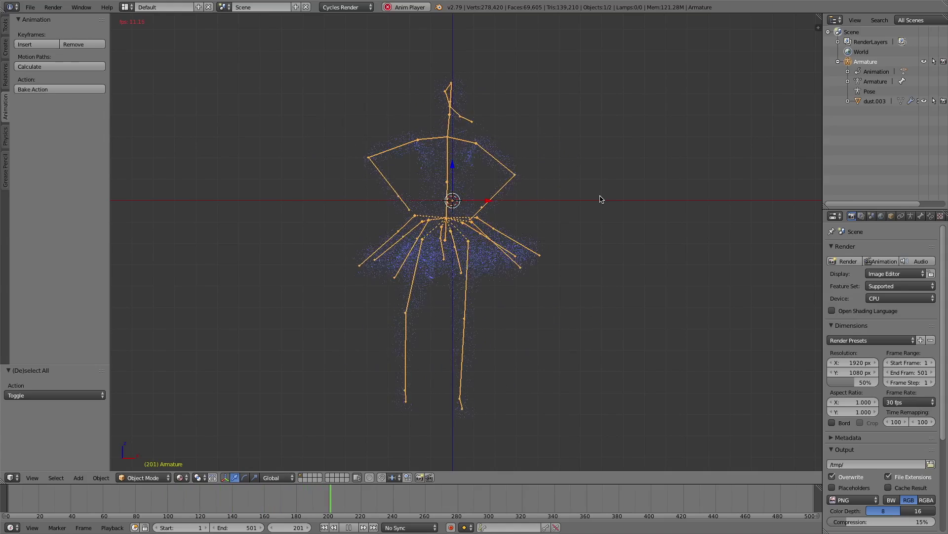
click(388, 7)
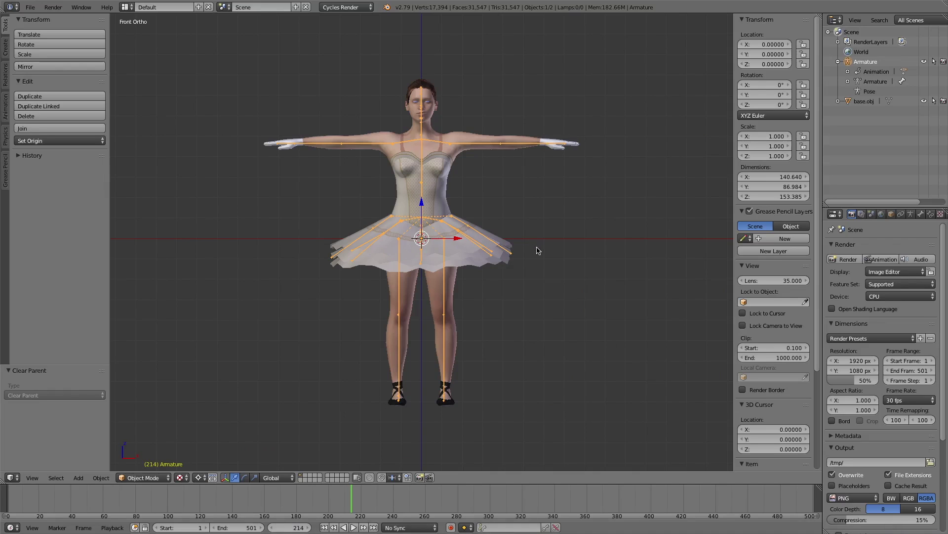
In the ballerina scene, export the selected Armature as a Voxel Bone file named bone.txt to the Desktop.
mouse_move(538, 250)
middle_down()
mouse_move(250, 268)
mouse_move(440, 270)
mouse_move(543, 259)
middle_up()
key(KP_1)
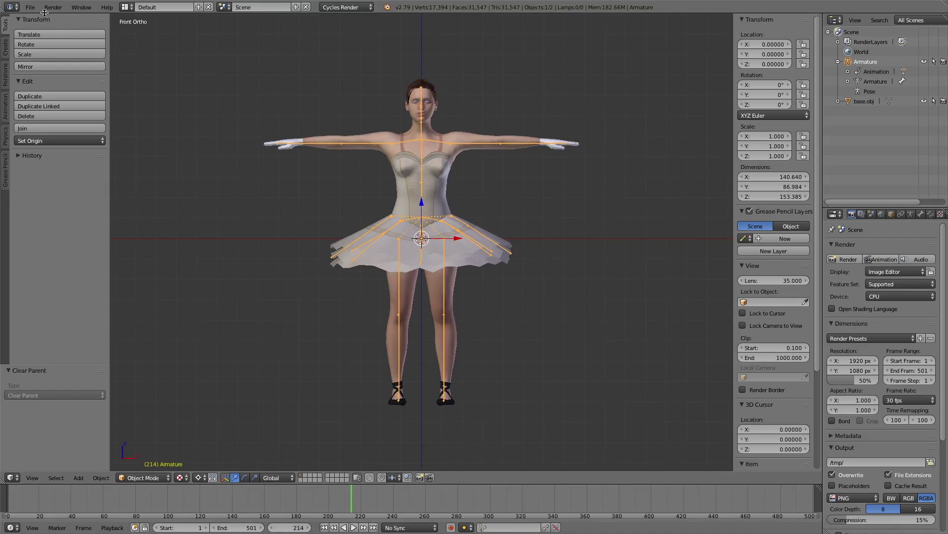
click(30, 7)
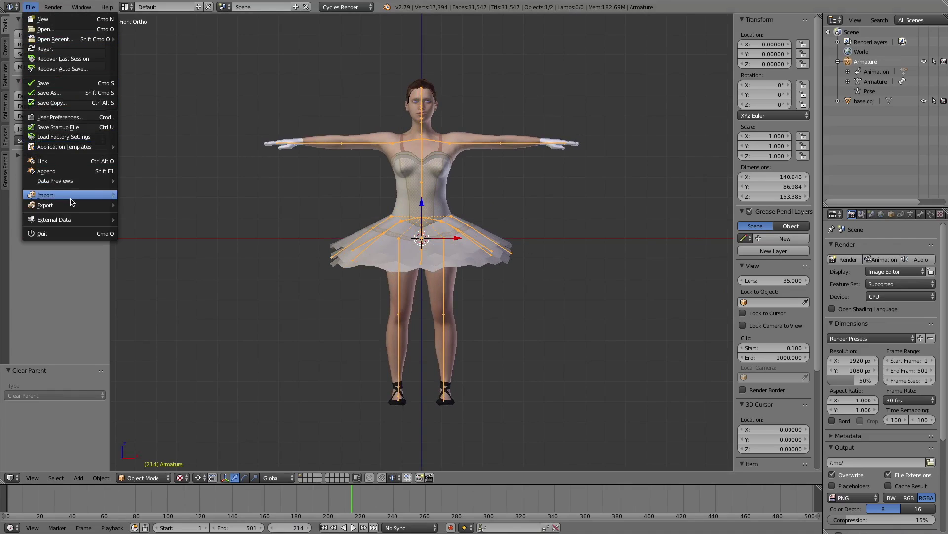
mouse_move(98, 205)
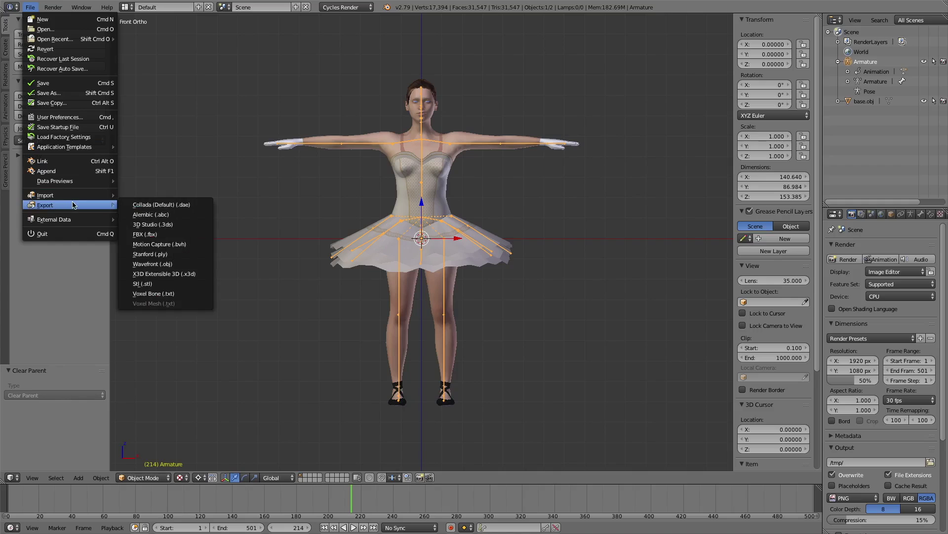
click(175, 294)
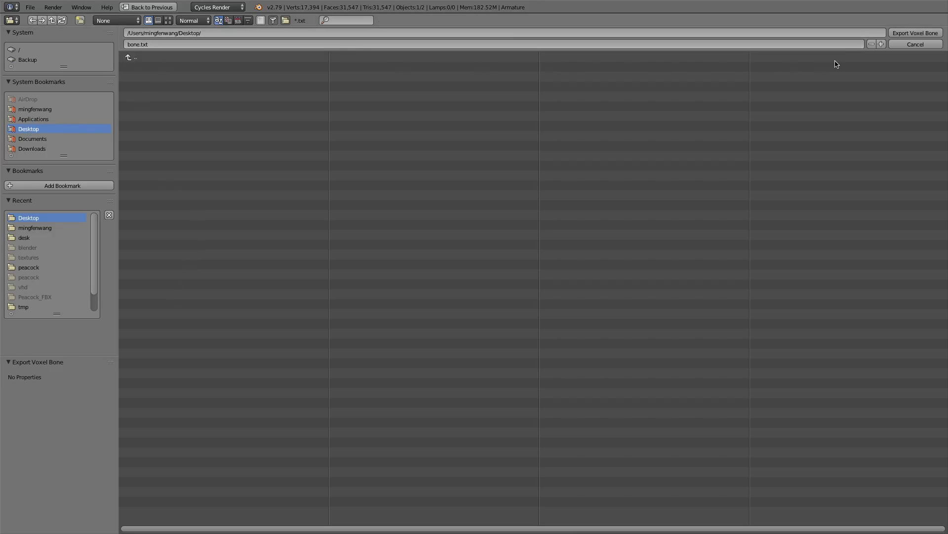
click(908, 34)
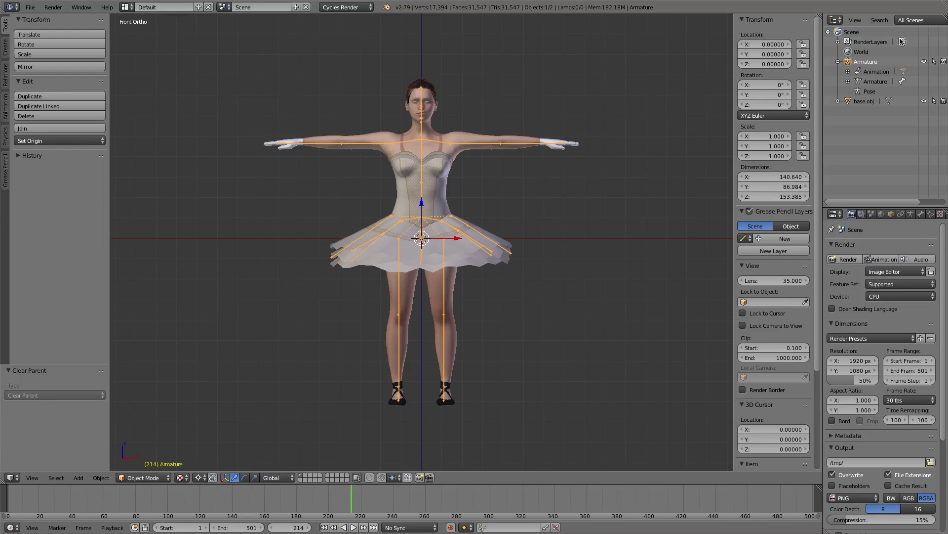
Export the base.obj ballerina mesh as a Voxel Mesh file named mesh.txt to the Desktop.
right_click(471, 140)
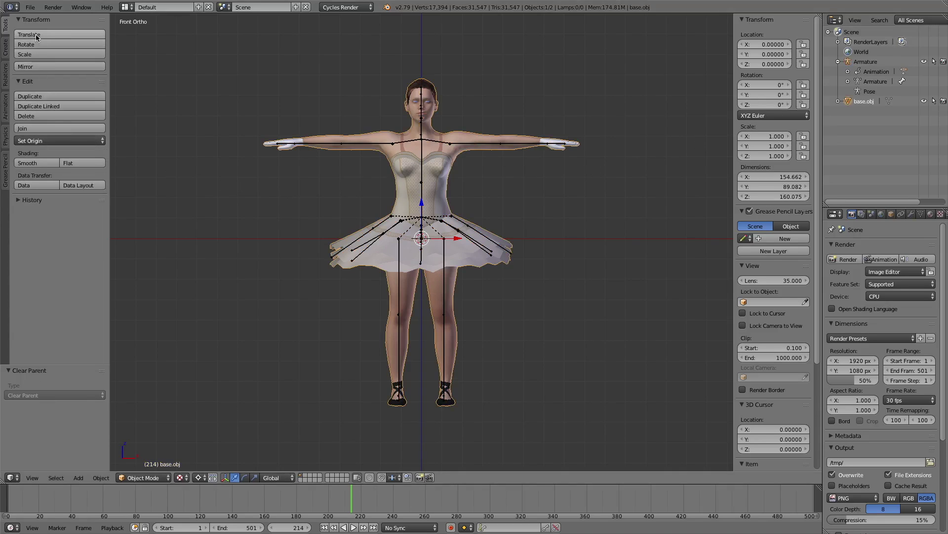
click(29, 7)
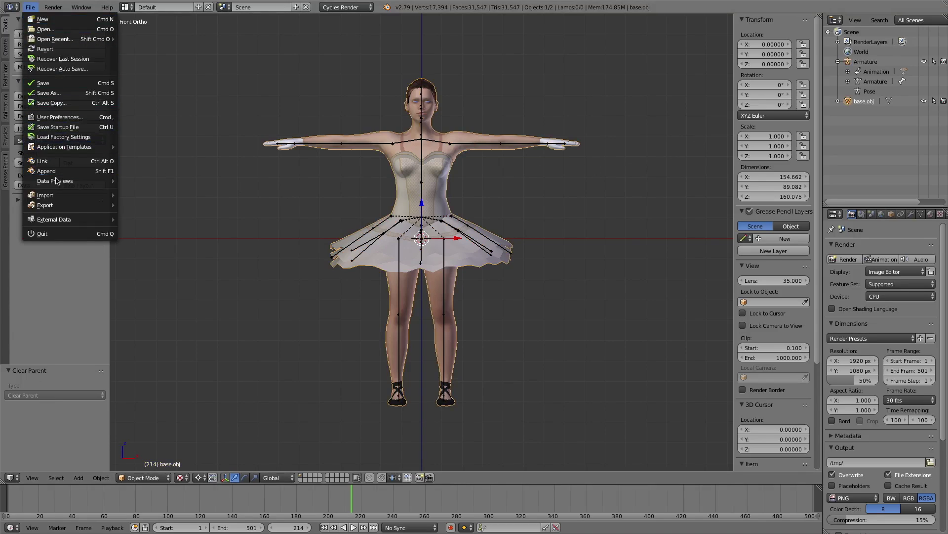
mouse_move(66, 205)
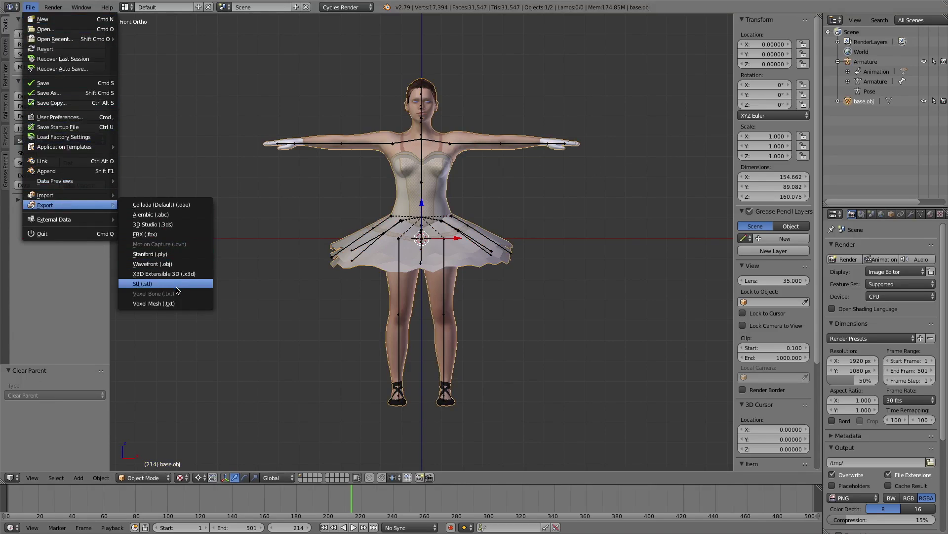
click(179, 304)
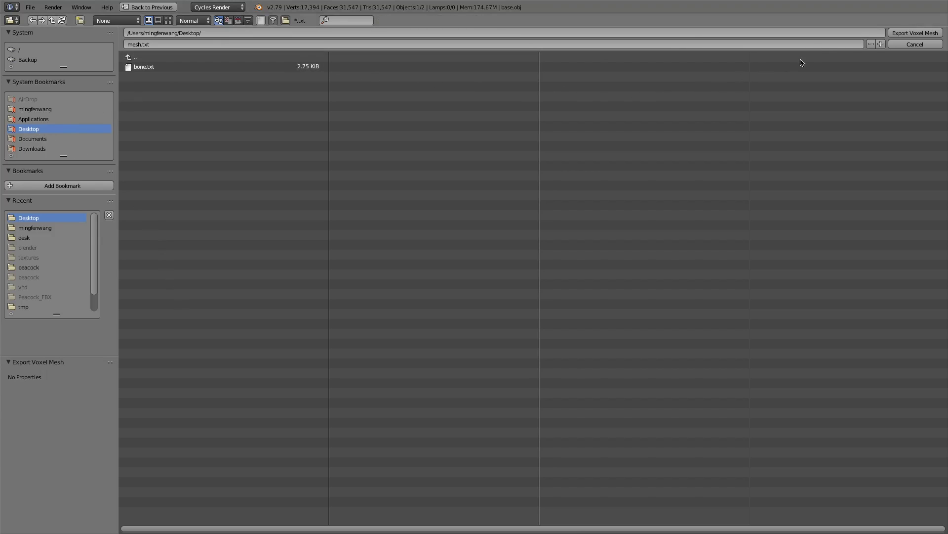
click(905, 33)
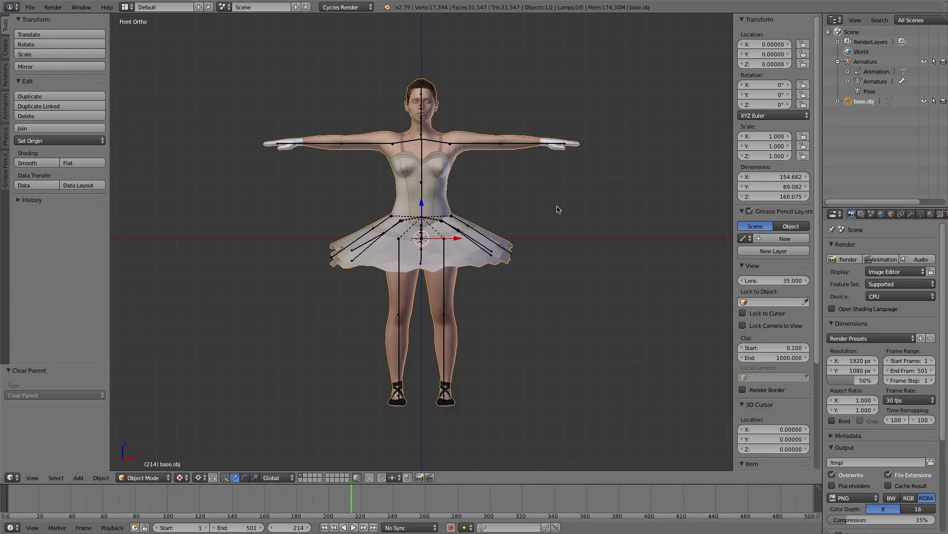
Switch to the Terminal, change into the Desktop folder and list its files to locate bone.txt, mesh.txt and vhd.
key(super+Tab)
key(super+Tab)
key(super+Tab)
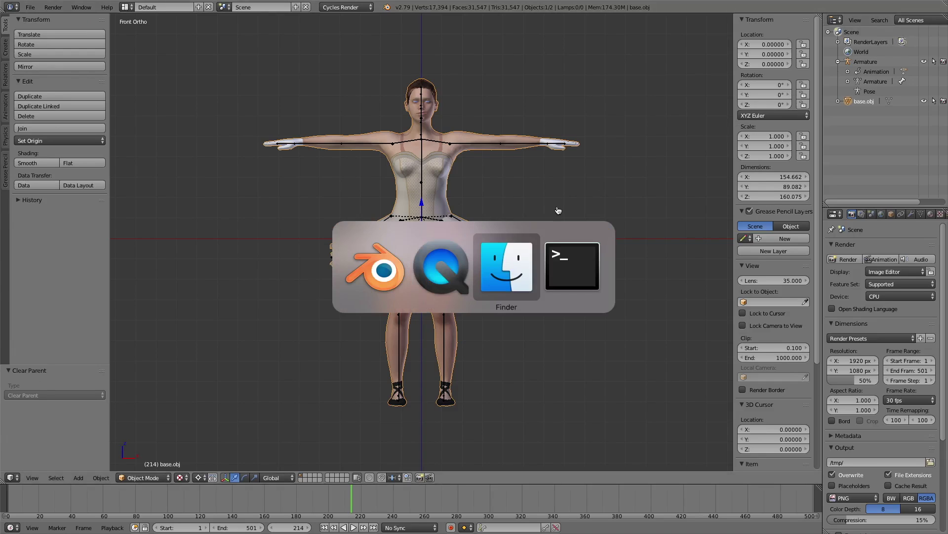
text(cd Des)
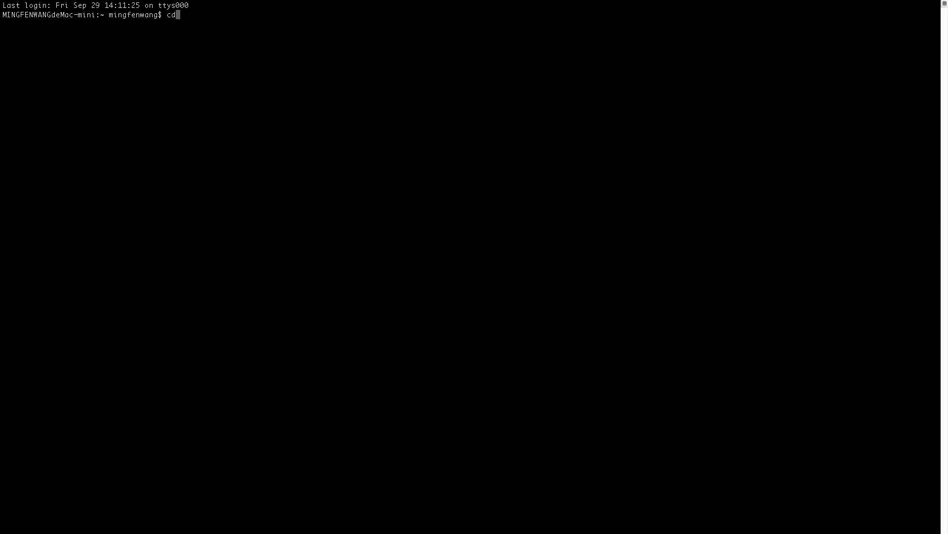
text(ktop)
key(Return)
text(ls)
key(Return)
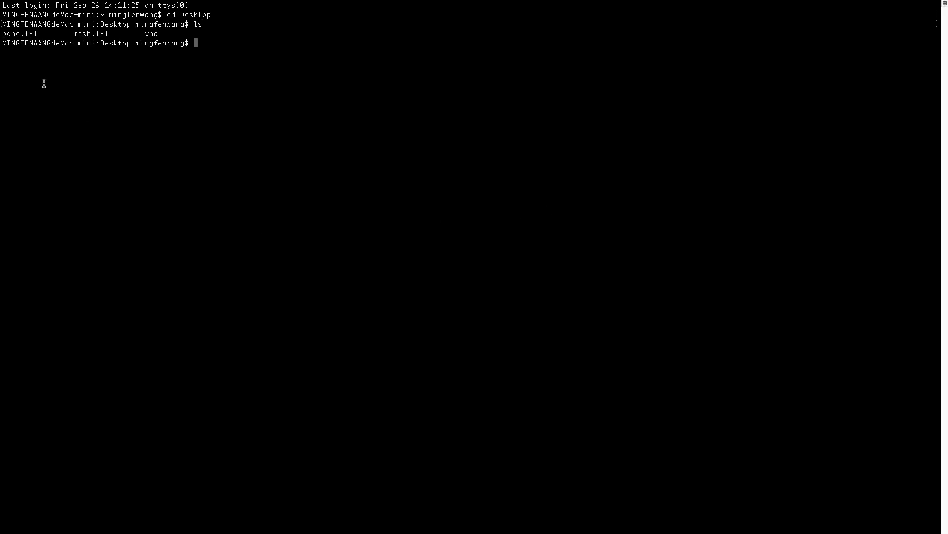
drag(4, 34, 159, 34)
click(222, 47)
Run ./vhd without arguments and read its usage line and example command.
text(./vhd)
key(Return)
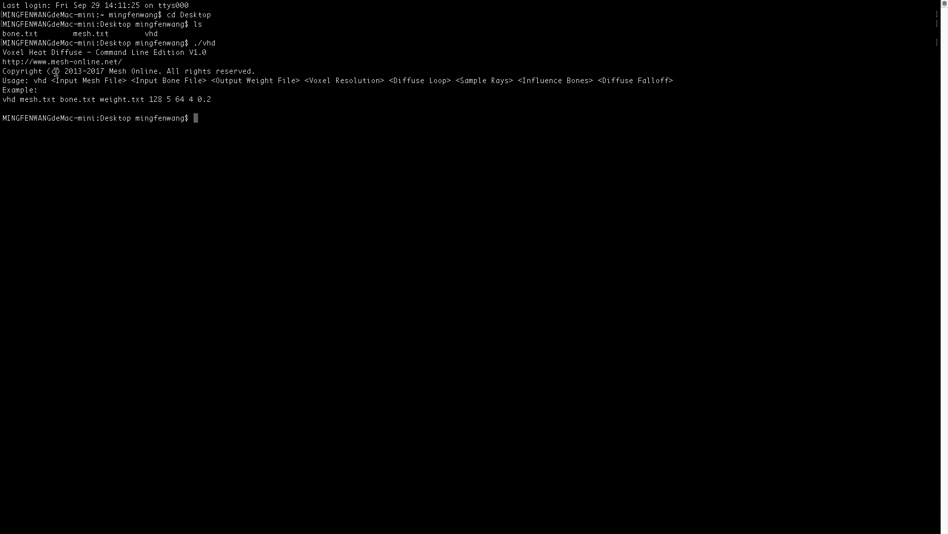
drag(4, 80, 678, 77)
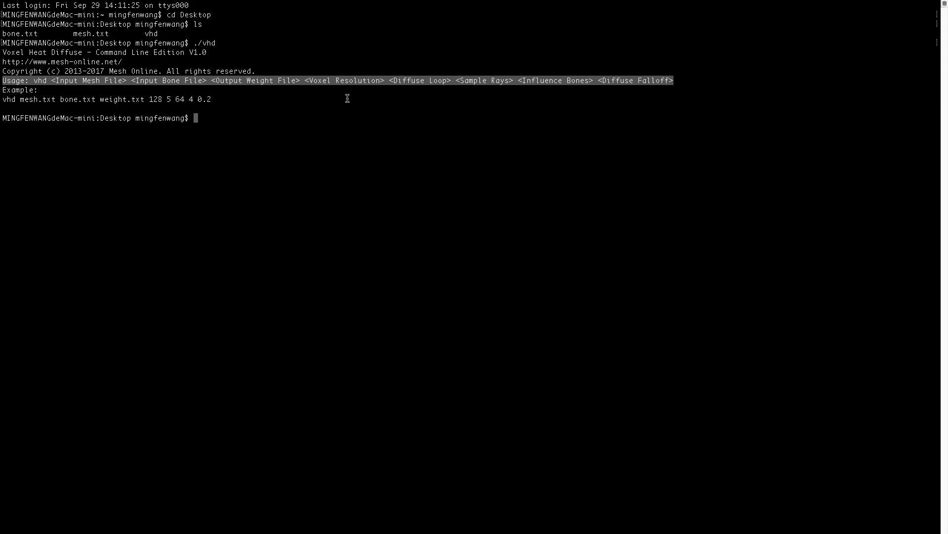
click(319, 96)
drag(4, 99, 255, 103)
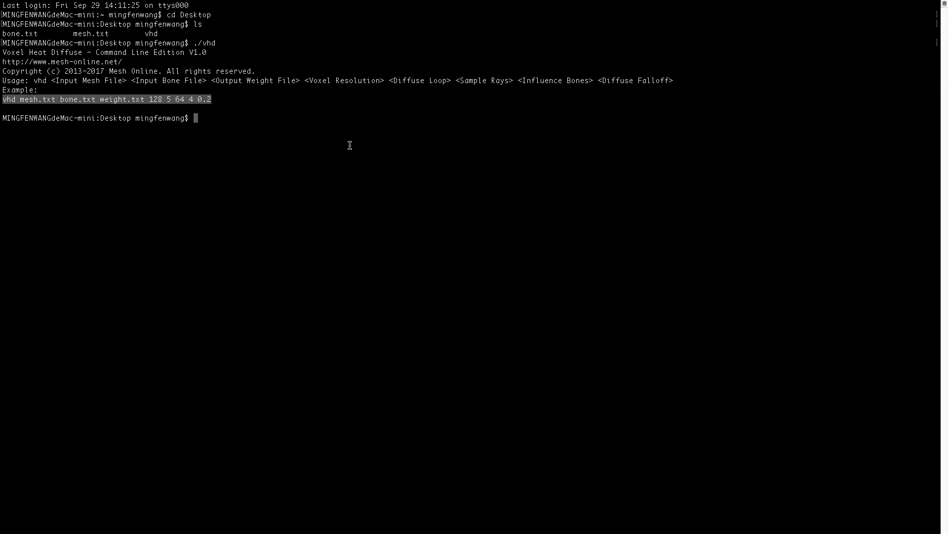
Compute the ballerina's bone weights by running ./vhd mesh.txt bone.txt weight.txt 128 5 64 4 0.2.
text(vhd mesh.txt bone.txt weight.txt 128 5 64 4 0.2)
key(Return)
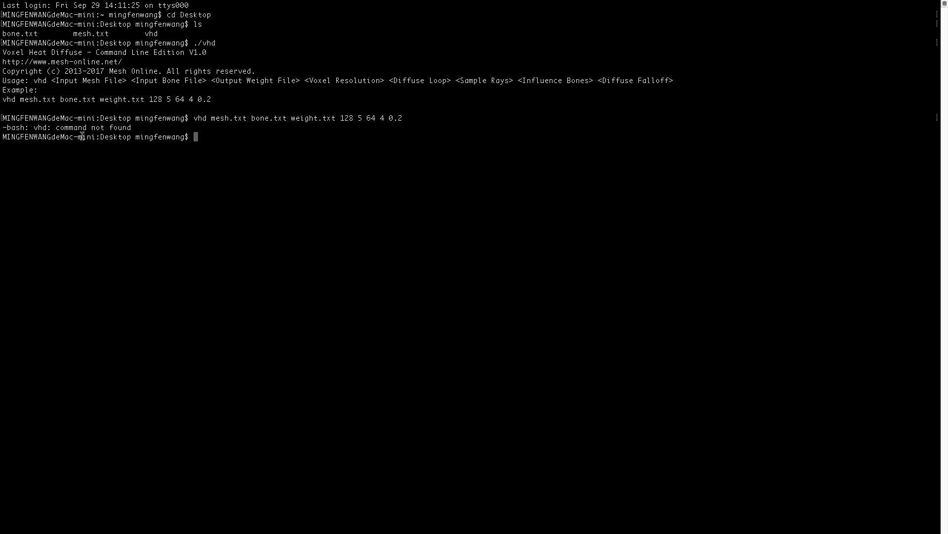
key(Up)
key(Left)
key(Left)
key(Left)
key(Left)
key(Left)
key(Left)
key(Left)
key(Left)
key(Left)
key(Left)
key(Left)
key(Left)
key(Left)
key(Left)
key(Left)
key(Left)
key(Left)
key(Left)
key(Left)
key(Left)
key(Left)
key(Left)
key(Left)
key(Left)
key(Left)
key(Left)
key(Left)
key(Left)
key(Left)
key(Left)
key(Left)
key(Left)
key(Left)
key(Left)
key(Left)
key(Left)
key(Left)
key(Left)
key(Left)
key(Left)
key(Left)
key(Left)
key(Left)
key(Left)
text(./)
key(Return)
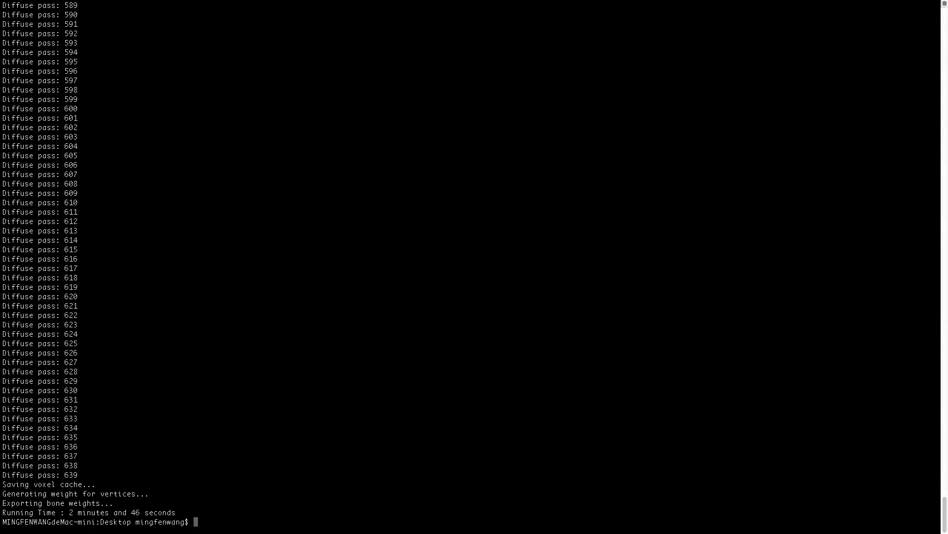
List the Desktop files again and check for the generated weight.txt and voxel.cache.
text(ls)
key(Return)
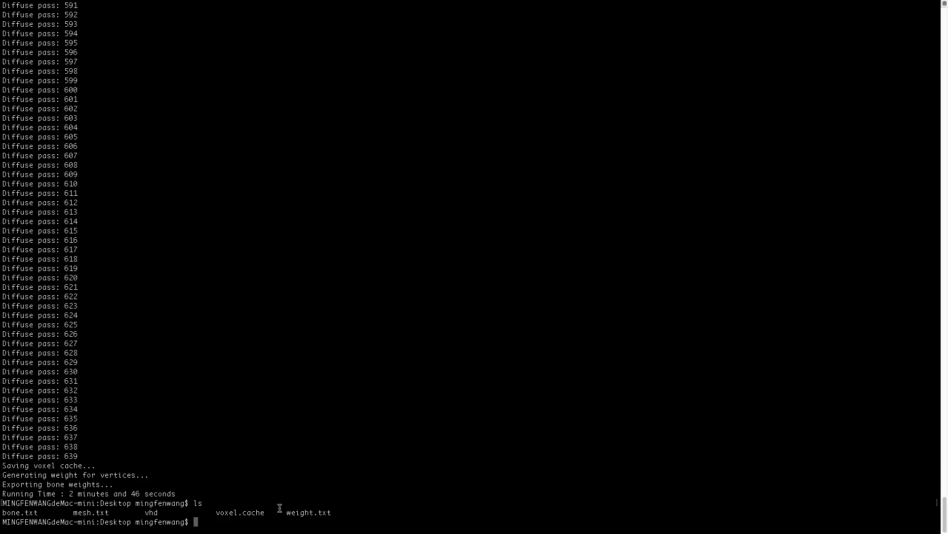
drag(287, 512, 333, 513)
drag(215, 512, 269, 514)
click(377, 508)
Switch back to Blender and parent the base.obj mesh to the Armature with Armature Deform.
key(super+Tab)
key(super+Tab)
key(super+Tab)
key(super+Tab)
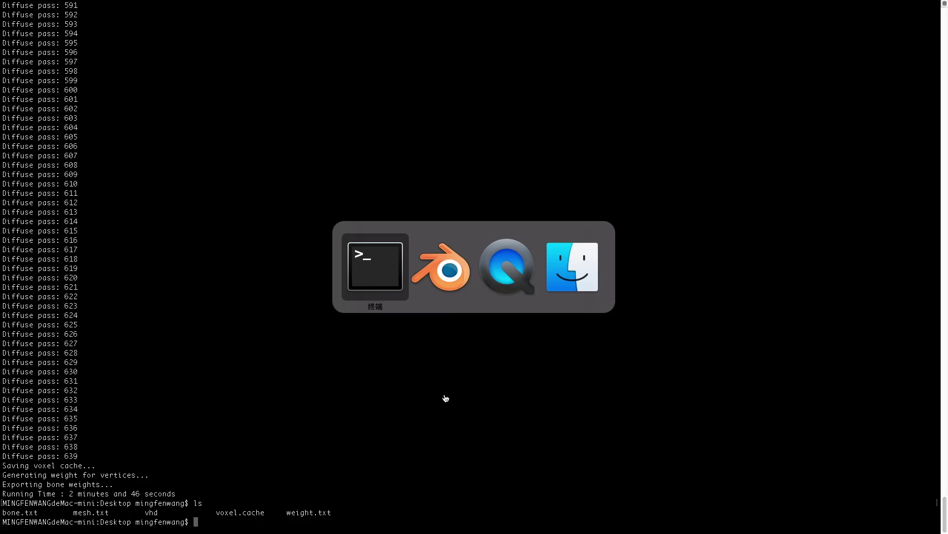
key(super+Tab)
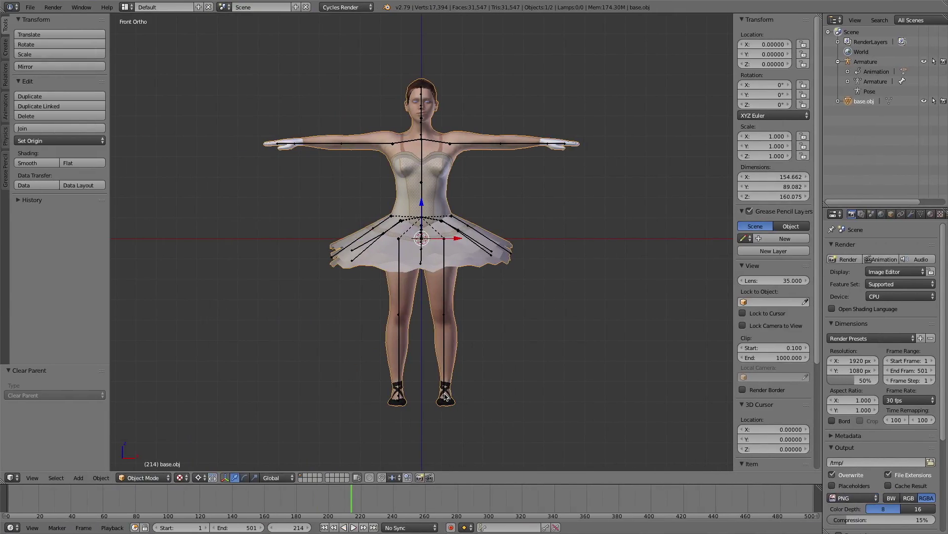
shift+right_click(478, 146)
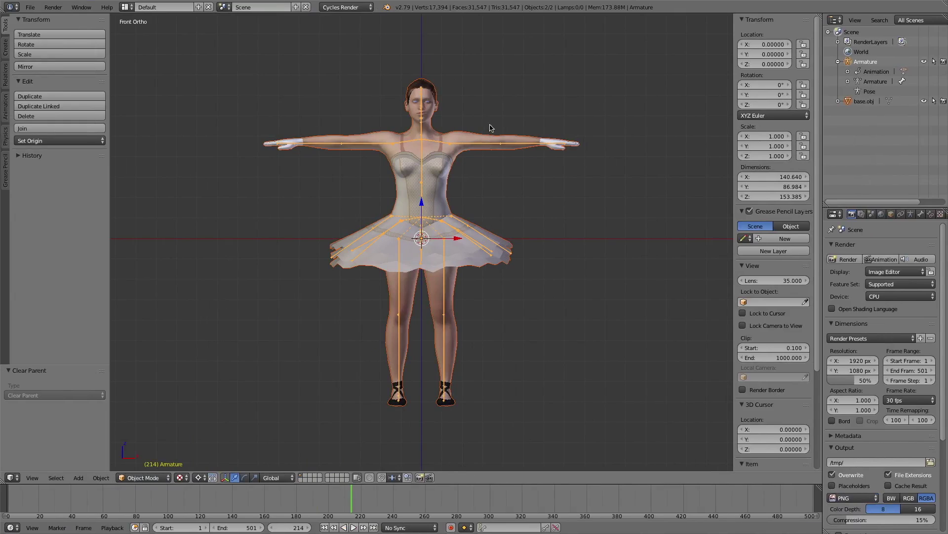
key(ctrl+p)
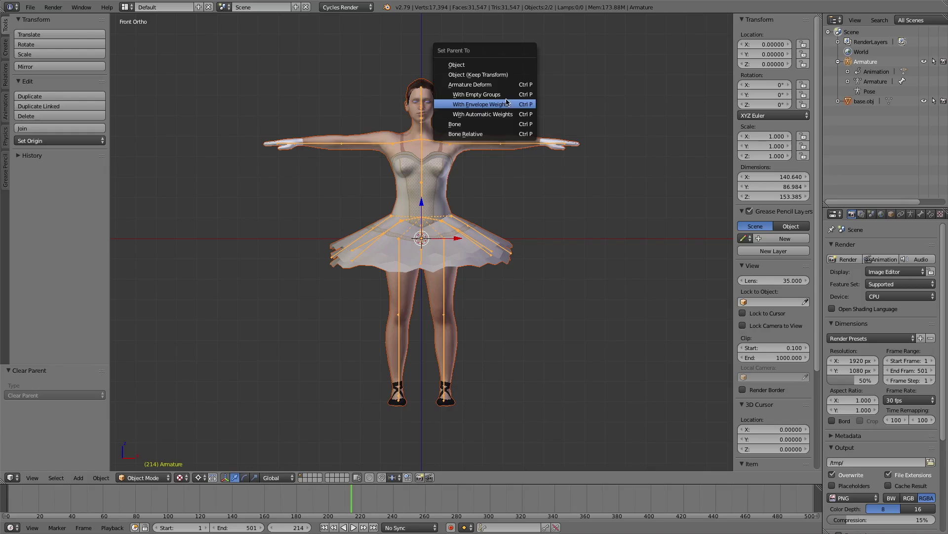
click(490, 87)
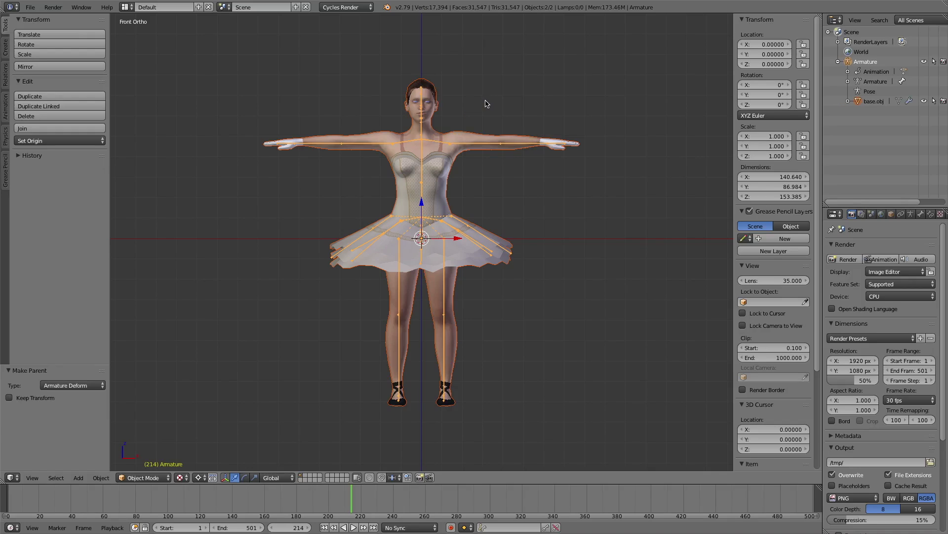
Import weight.txt from the Desktop as Voxel Weight onto the base.obj mesh, leaving Protect Selected Vertex Weight off.
right_click(463, 140)
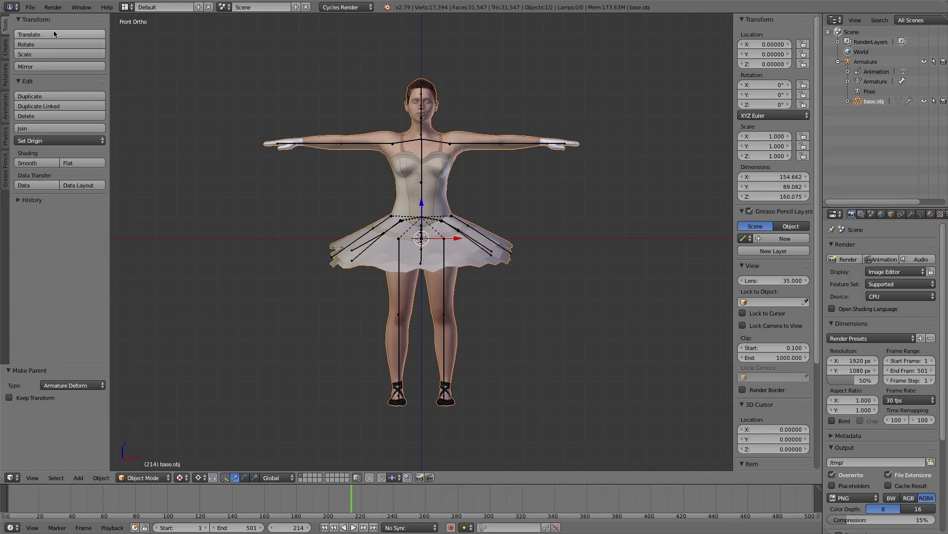
click(31, 8)
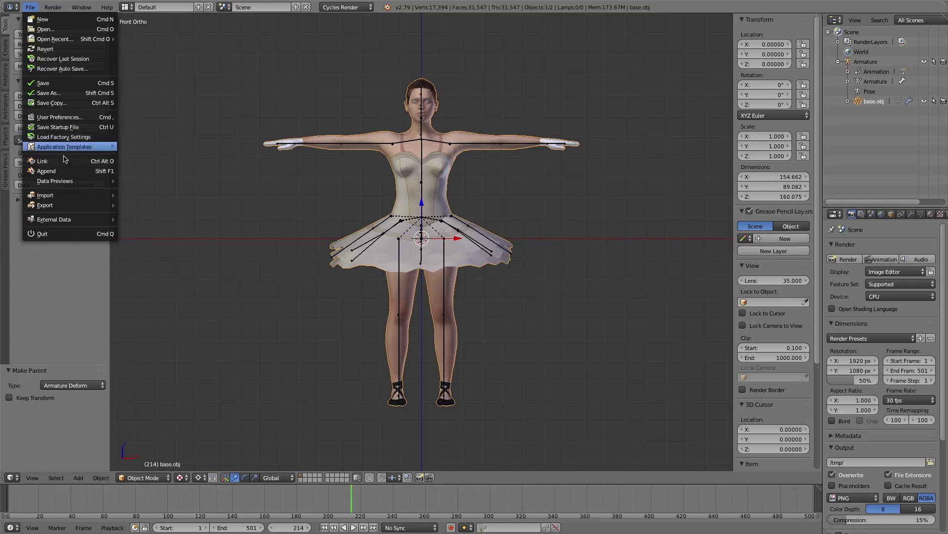
mouse_move(77, 196)
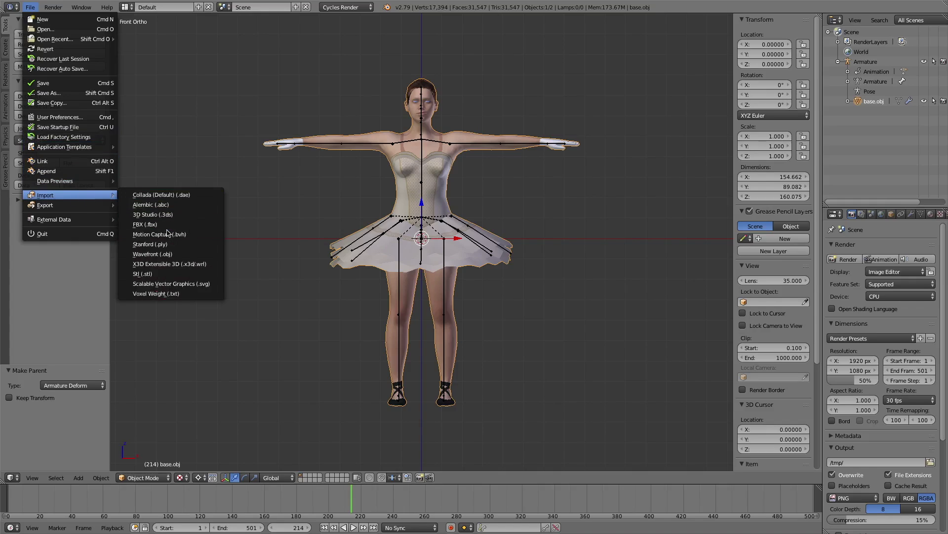
click(188, 295)
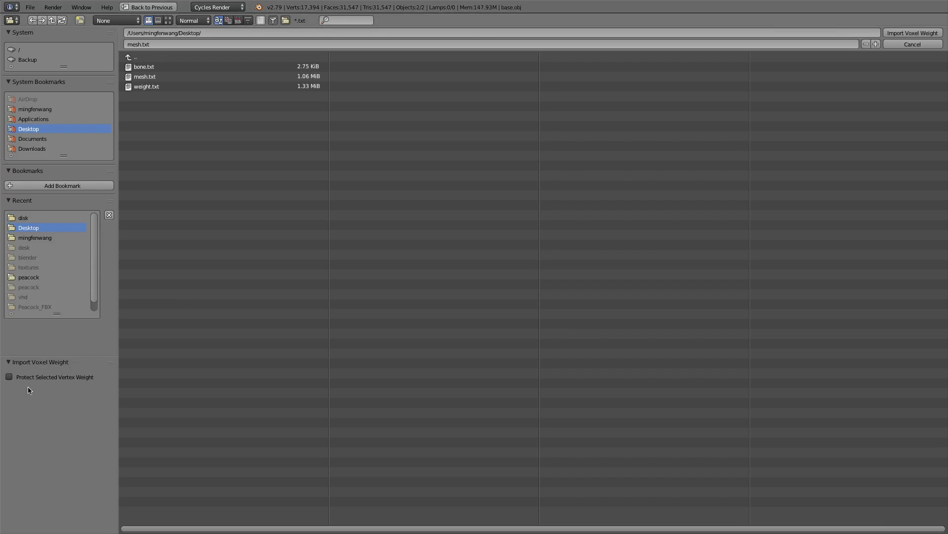
click(10, 377)
click(10, 377)
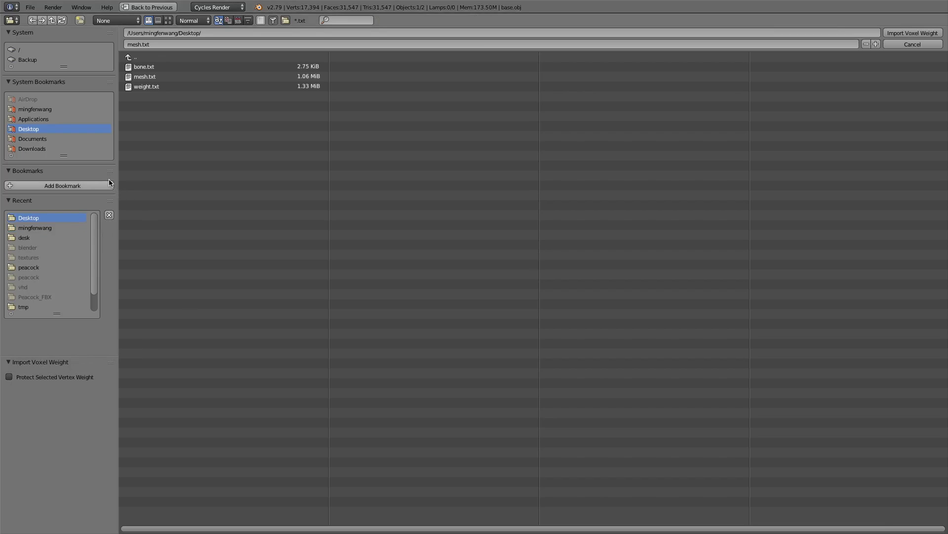
click(153, 87)
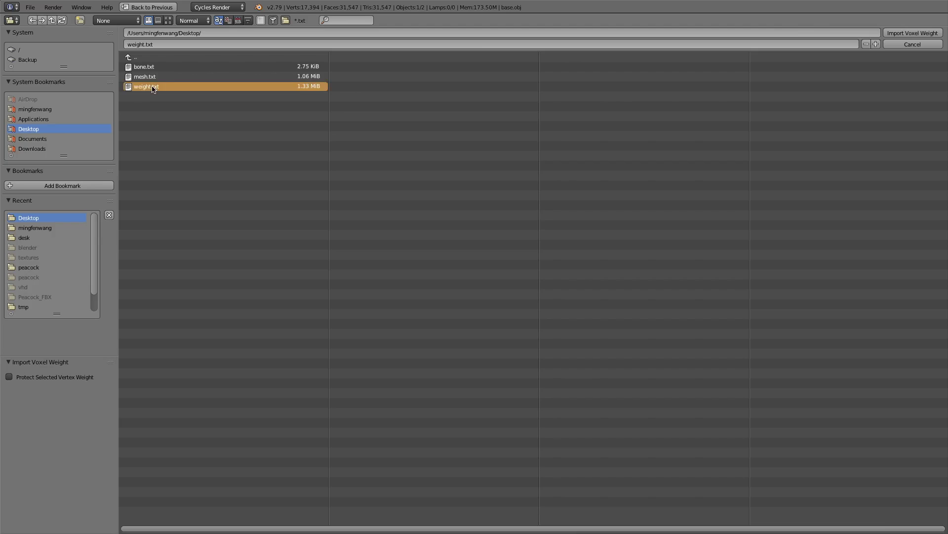
click(897, 35)
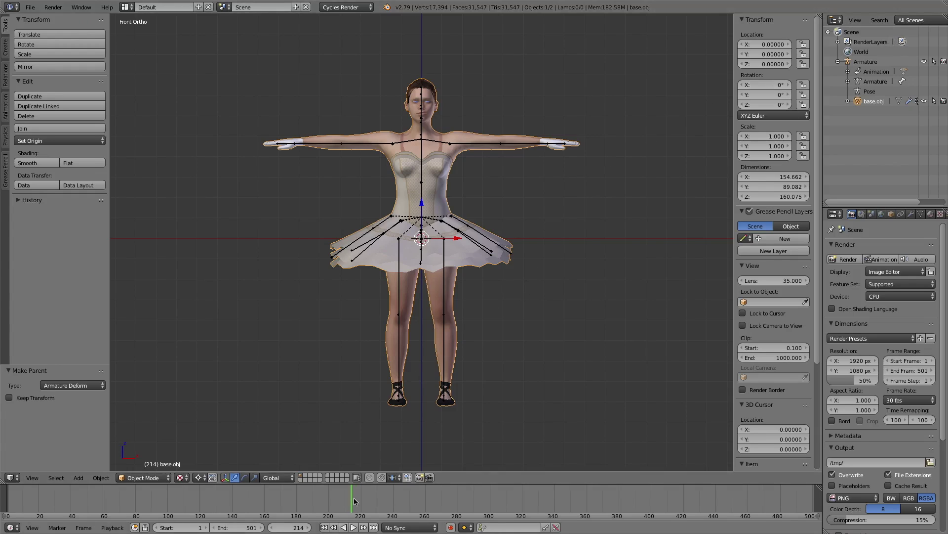
Play the ballerina's animation to examine how the mesh deforms with the imported weights.
click(354, 527)
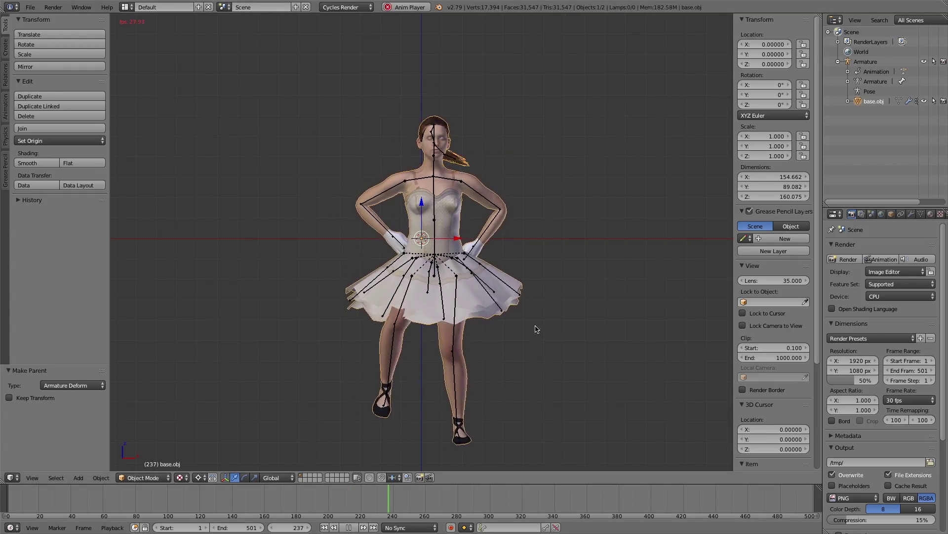